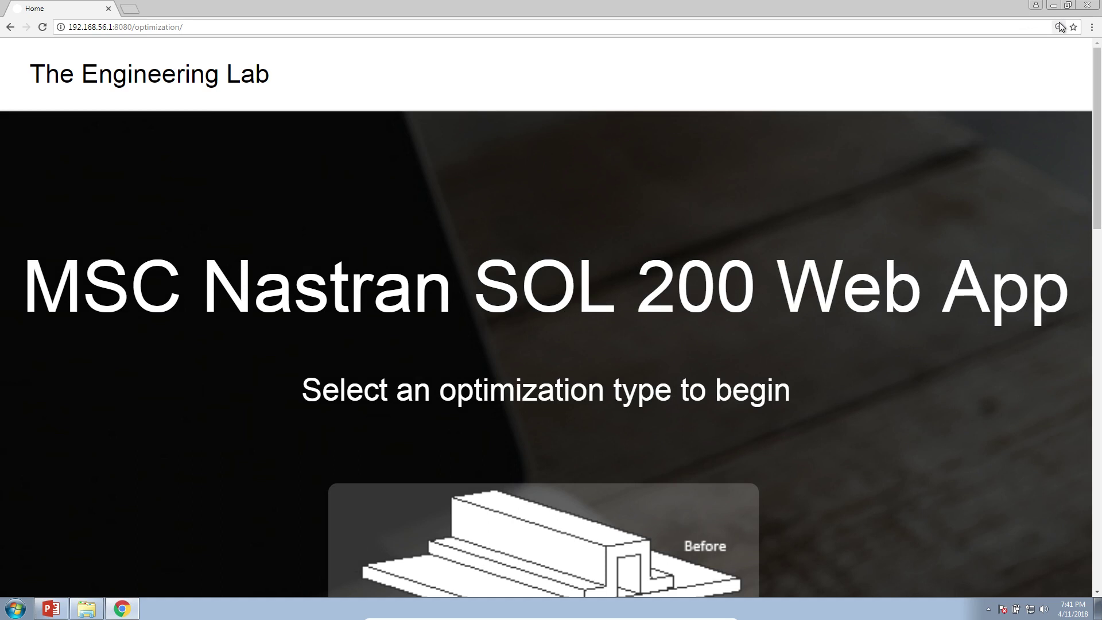
# Step: Open the Size optimization setup at 100% page zoom and upload model.bdf from the Desktop
pyautogui.click(1043, 47)
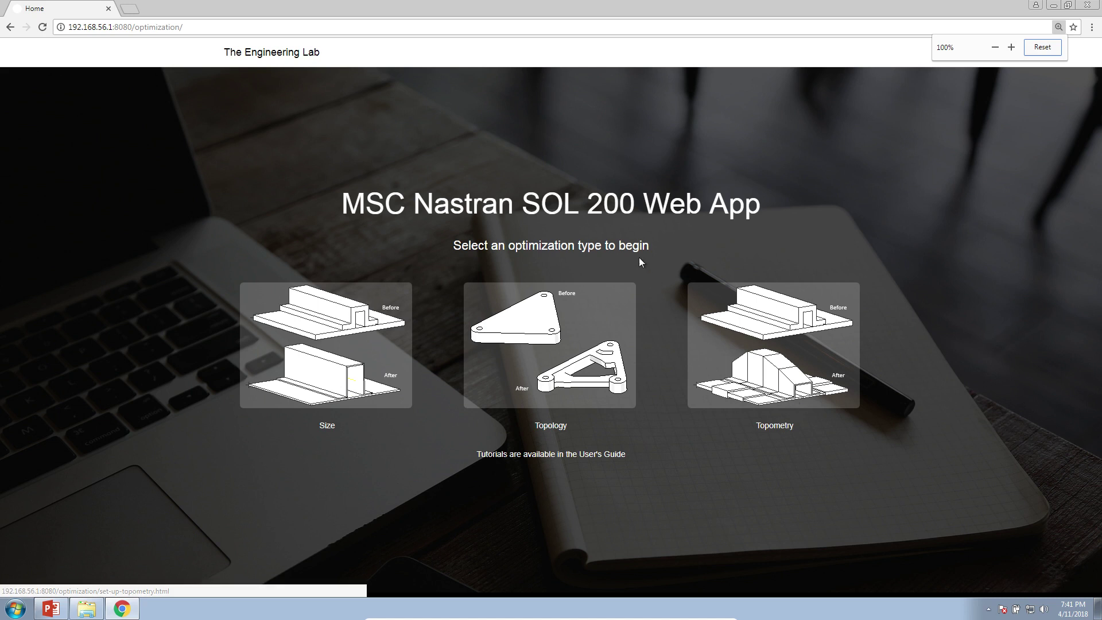
pyautogui.click(380, 334)
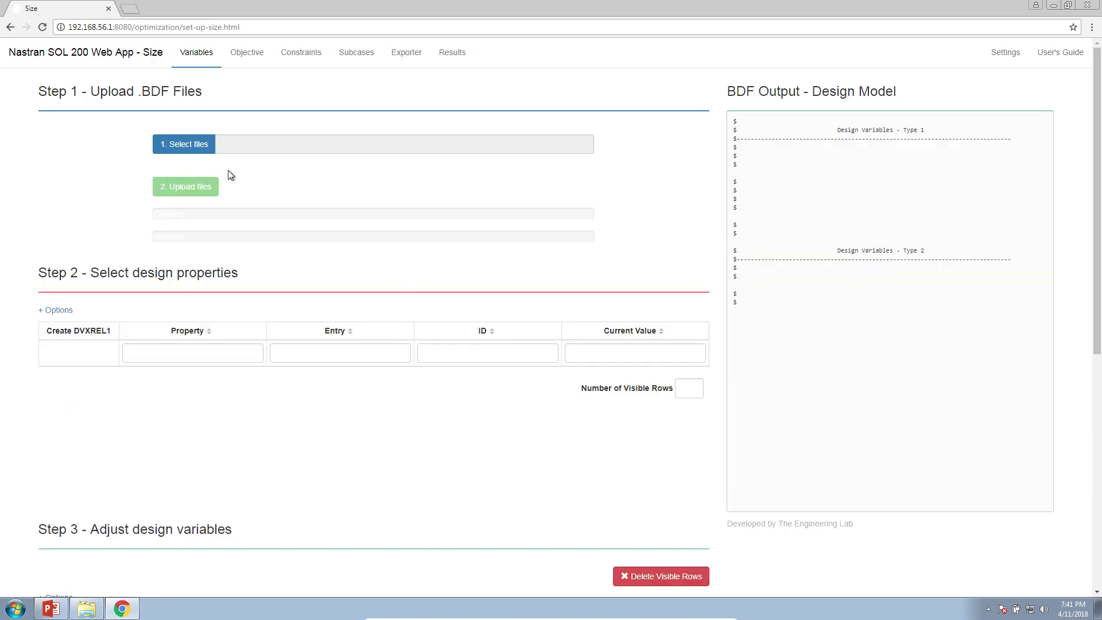
pyautogui.click(210, 145)
pyautogui.click(46, 79)
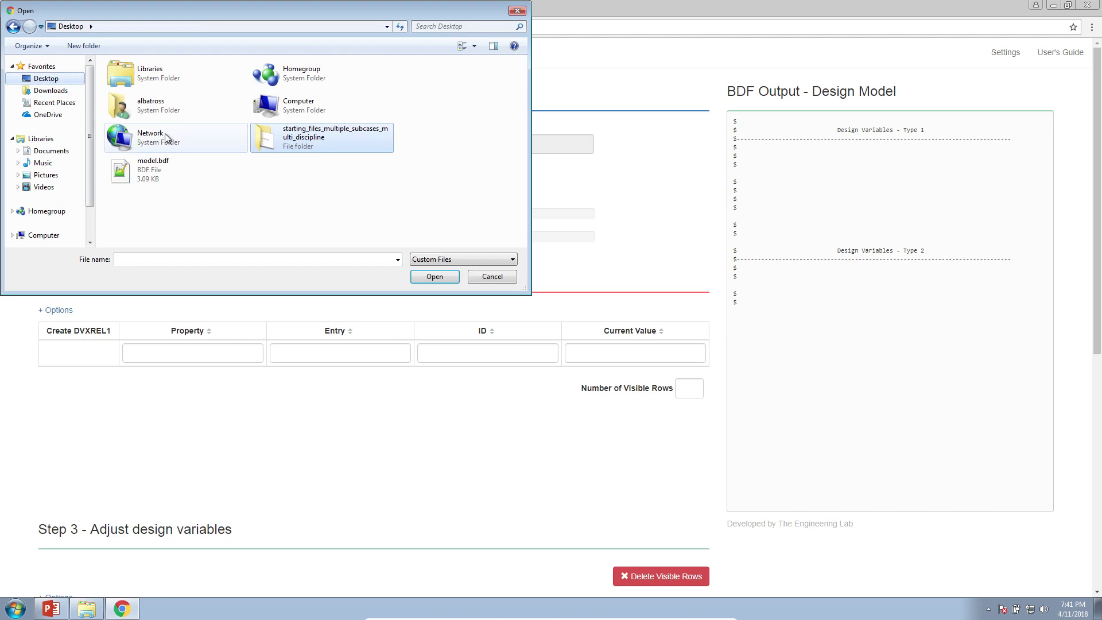
pyautogui.doubleClick(198, 167)
pyautogui.click(195, 184)
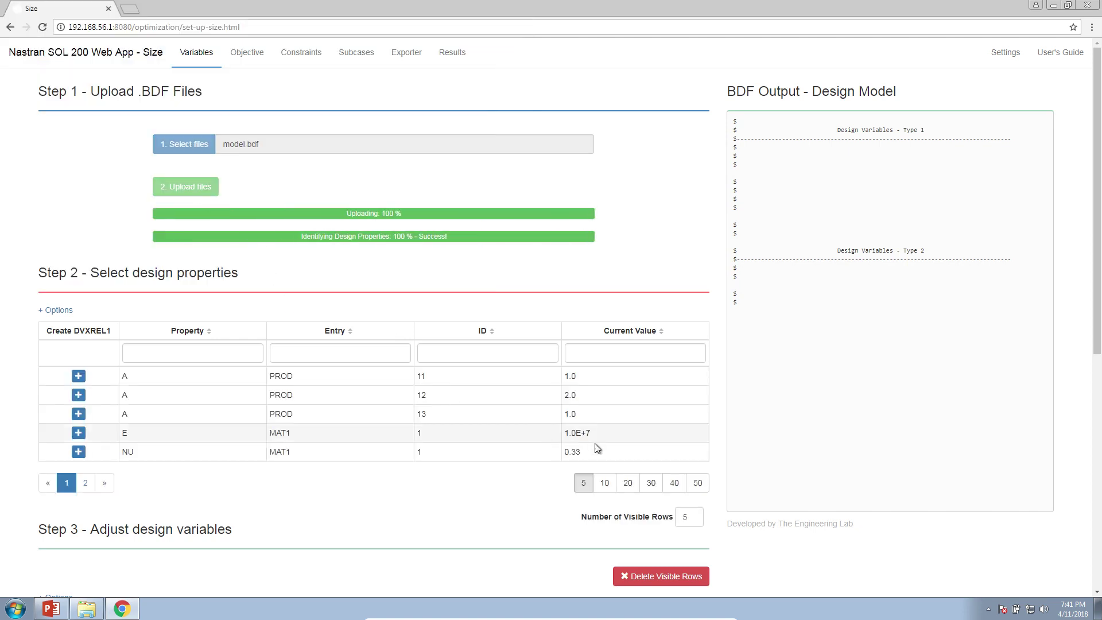
# Step: Show 10 design property rows and create design variables from area A of PROD 11, 12 and 13
pyautogui.click(604, 482)
pyautogui.scroll(-3, 449, 421)
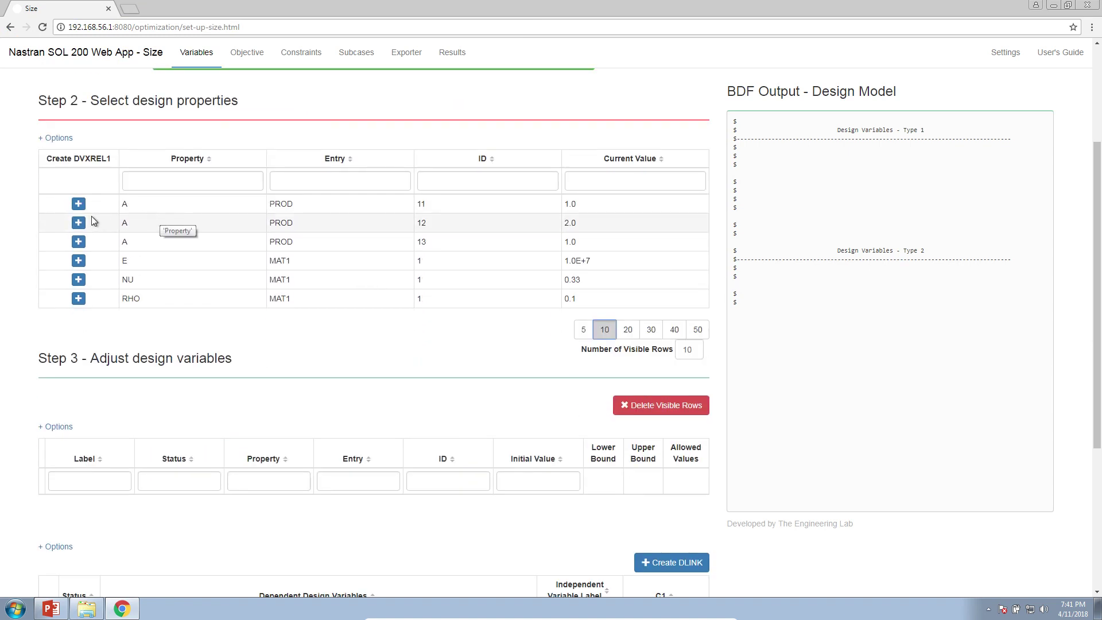
pyautogui.click(78, 204)
pyautogui.click(79, 222)
pyautogui.click(78, 242)
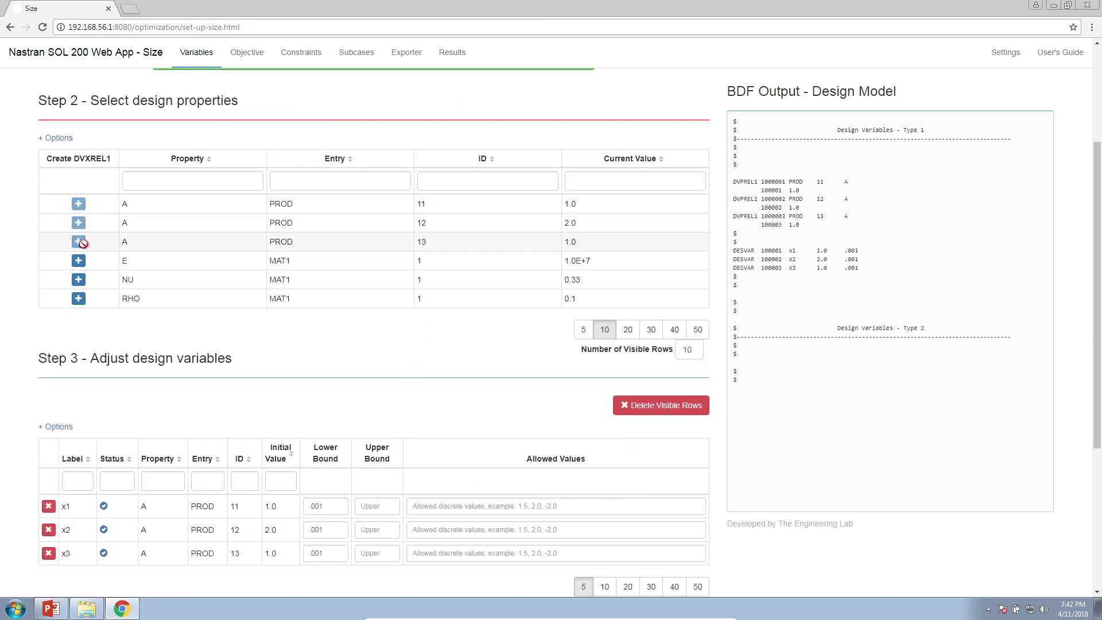
# Step: Review the remaining material property E and the labels of the design variables x1, x2 and x3
pyautogui.doubleClick(125, 261)
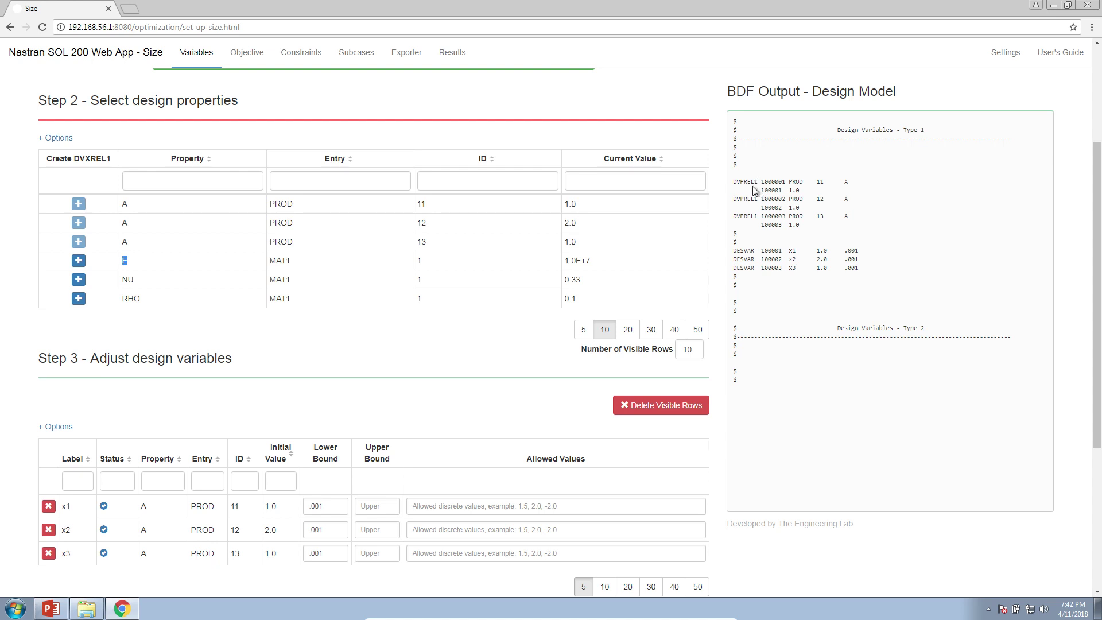
pyautogui.click(378, 347)
pyautogui.scroll(-1, 287, 396)
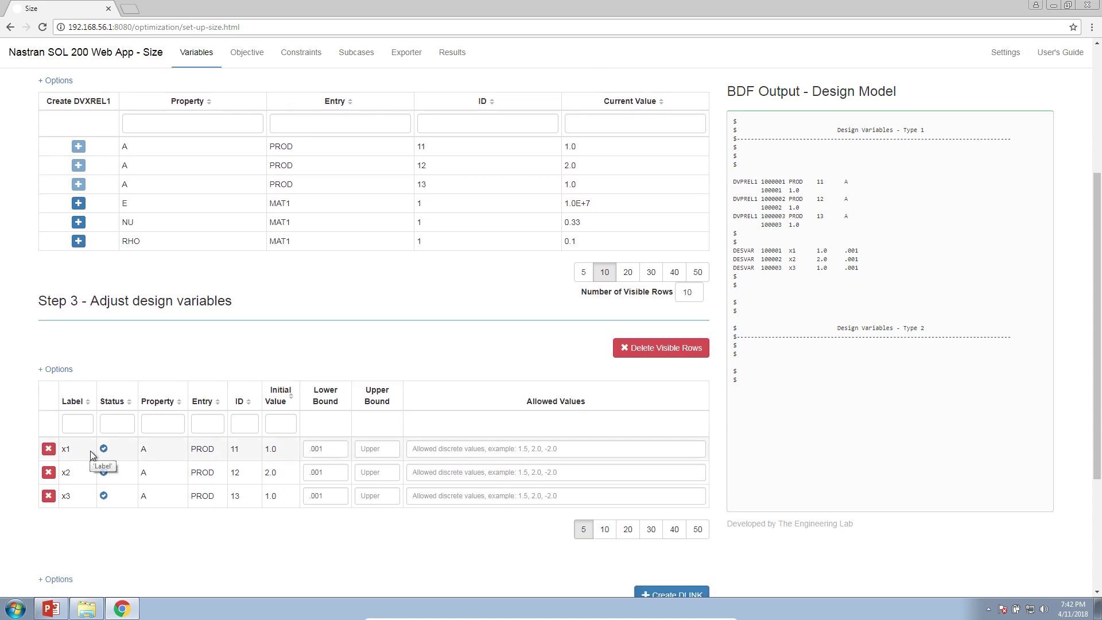
pyautogui.moveTo(83, 453); pyautogui.dragTo(60, 455)
pyautogui.doubleClick(66, 472)
pyautogui.doubleClick(66, 495)
pyautogui.click(259, 351)
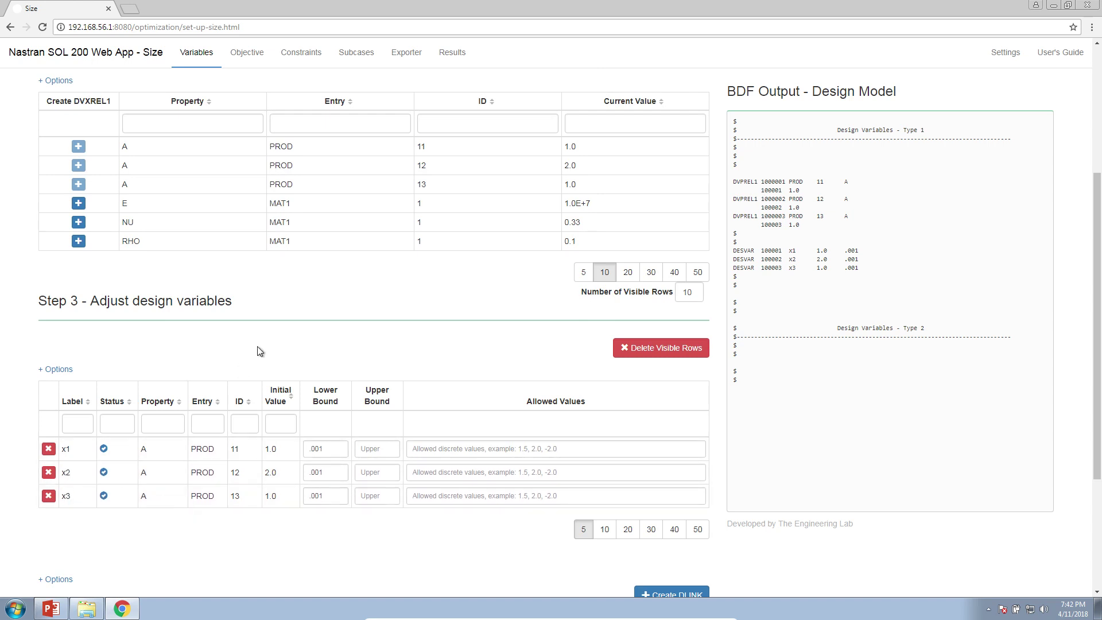
# Step: Add Weight as the design objective from the SOL 101 - Statics responses and set it to MIN
pyautogui.click(255, 64)
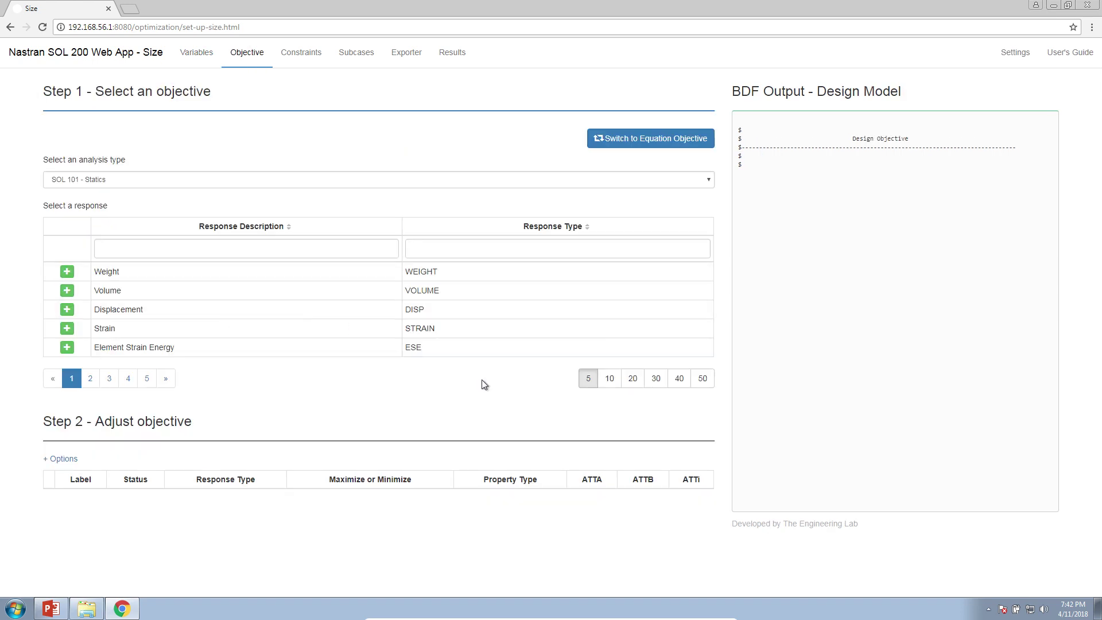
pyautogui.click(609, 378)
pyautogui.scroll(-1, 214, 363)
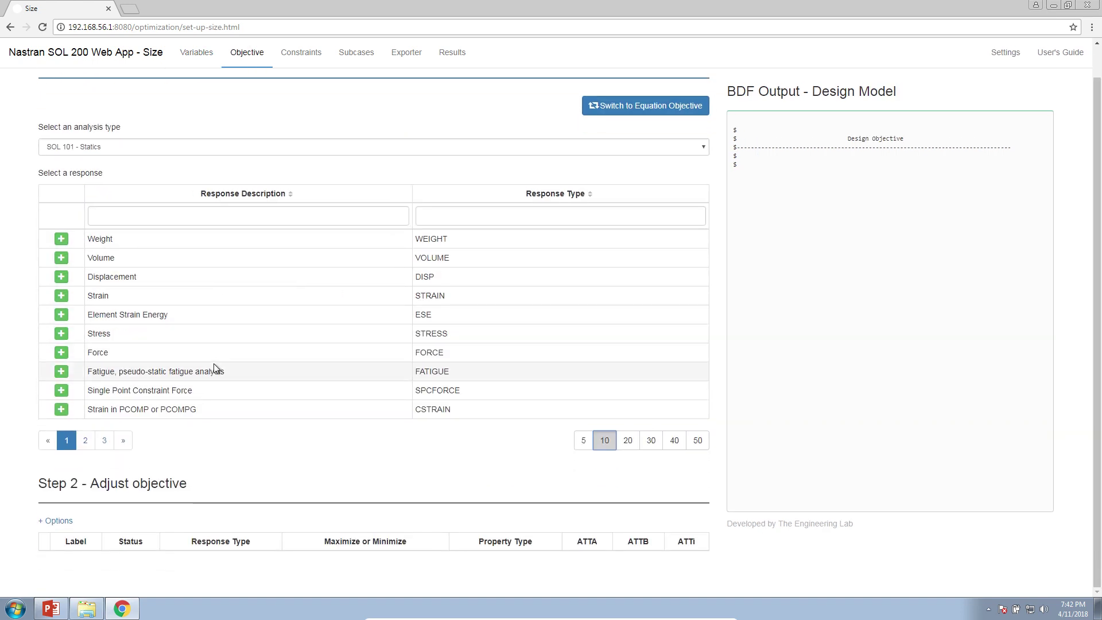
pyautogui.scroll(1, 173, 353)
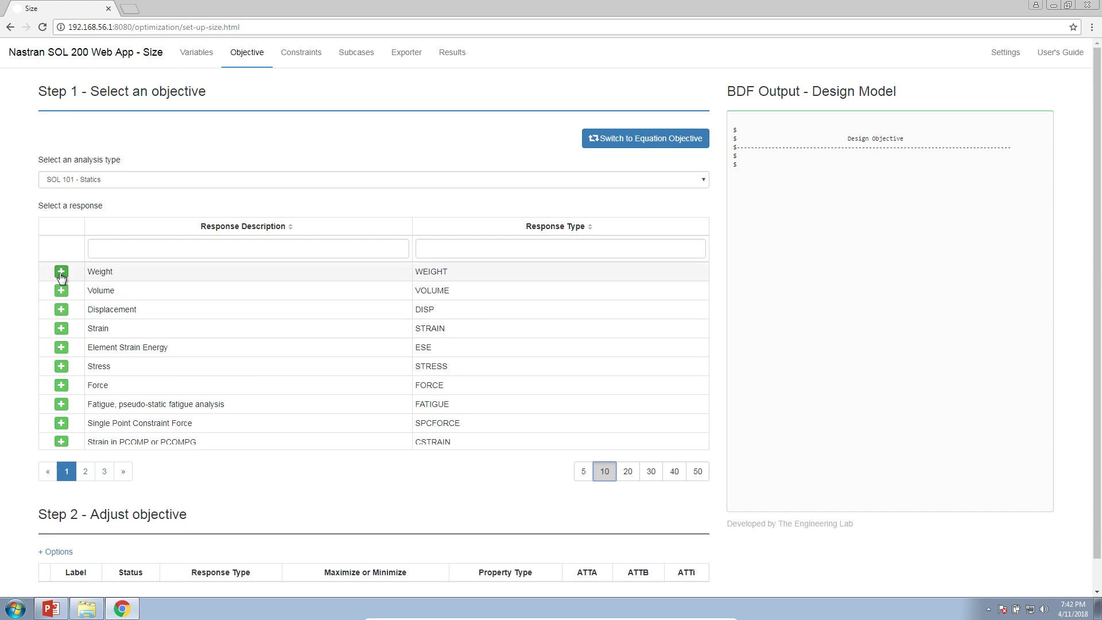
pyautogui.scroll(-1, 62, 279)
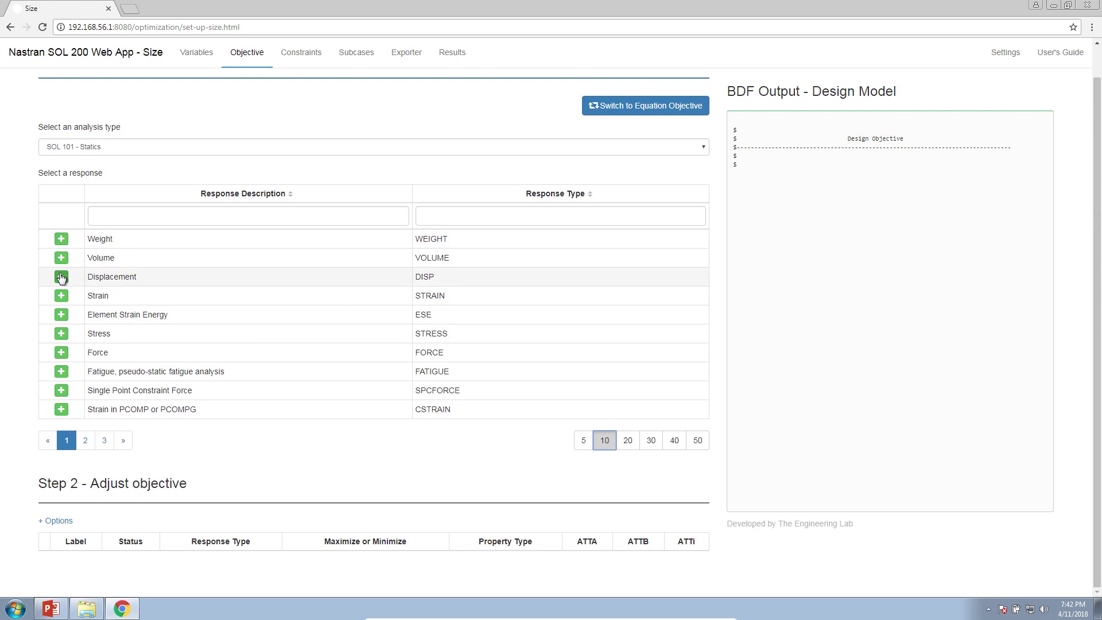
pyautogui.click(61, 239)
pyautogui.scroll(-1, 241, 361)
pyautogui.click(266, 519)
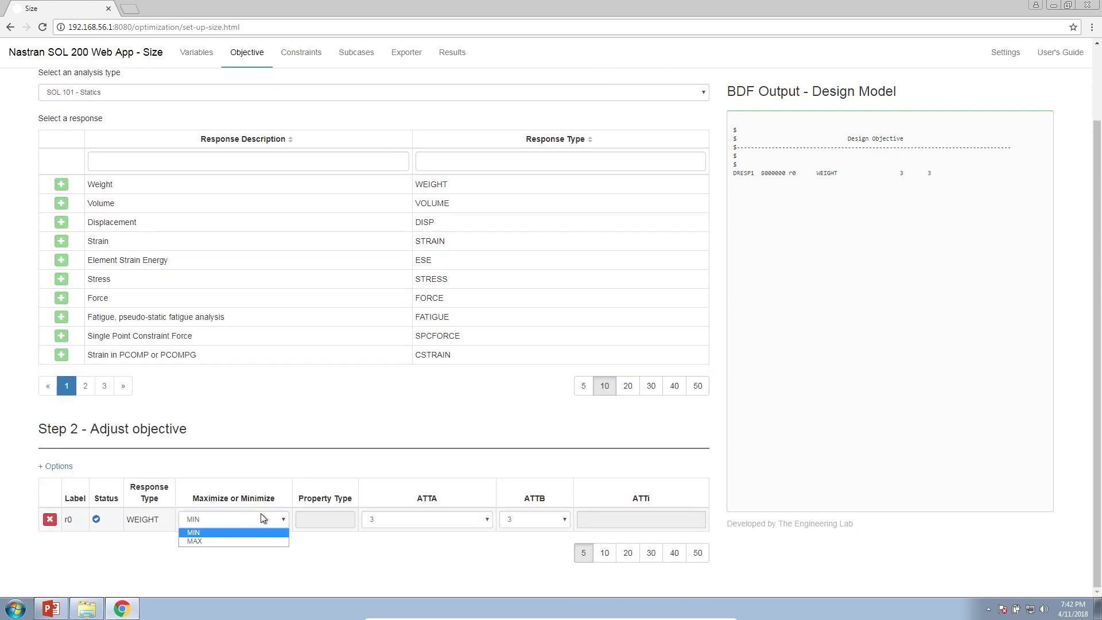
pyautogui.click(234, 533)
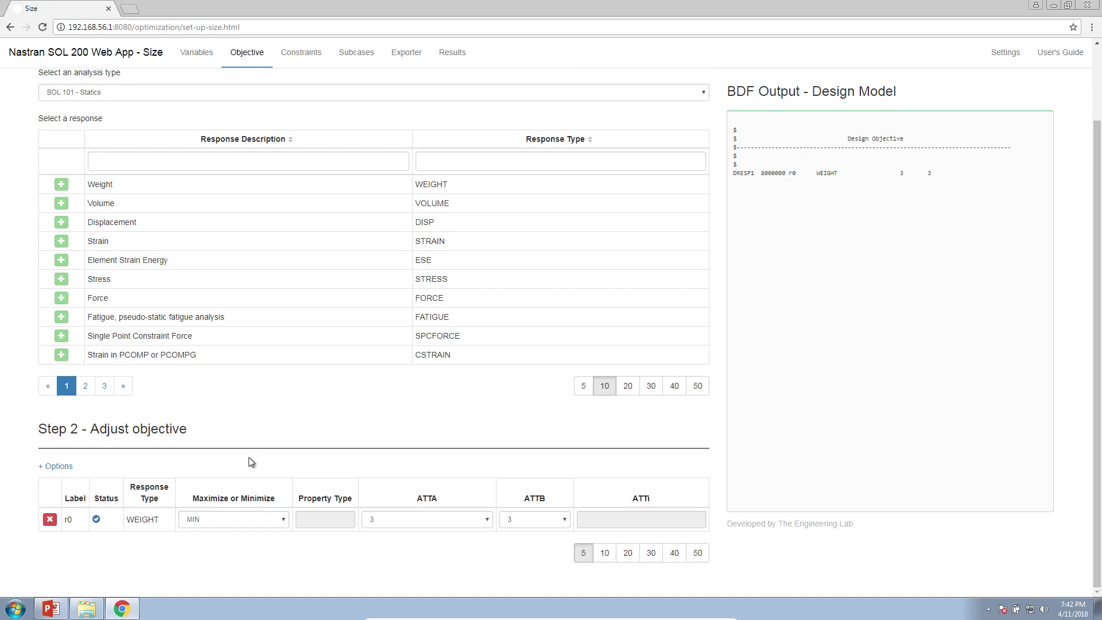
# Step: Add a Stress constraint and a Displacement constraint from the SOL 101 - Statics responses
pyautogui.click(300, 67)
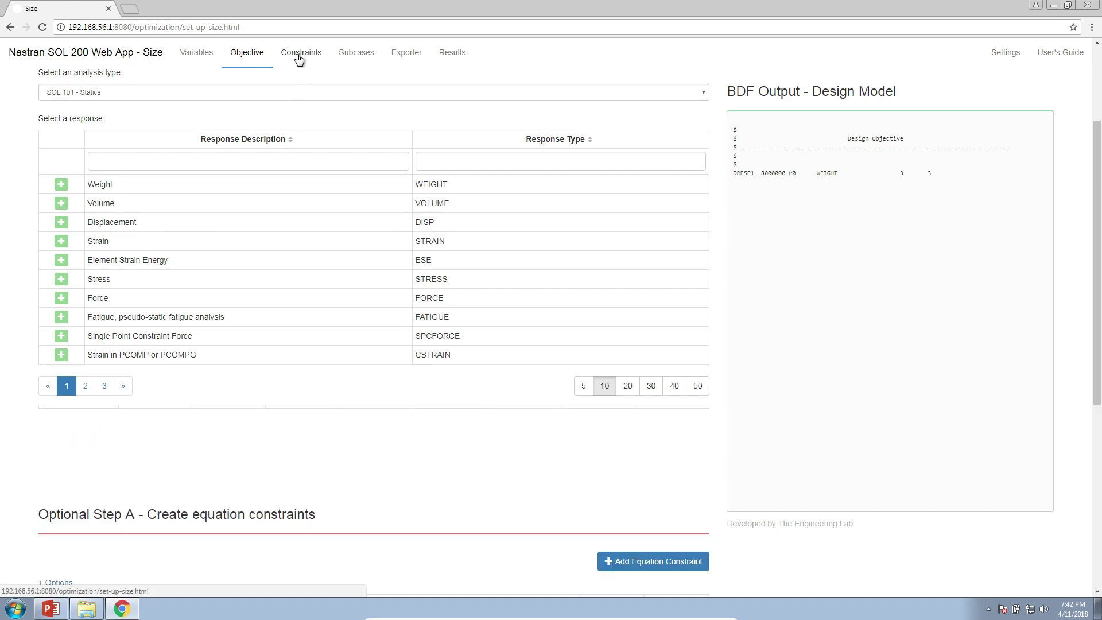
pyautogui.scroll(2, 278, 344)
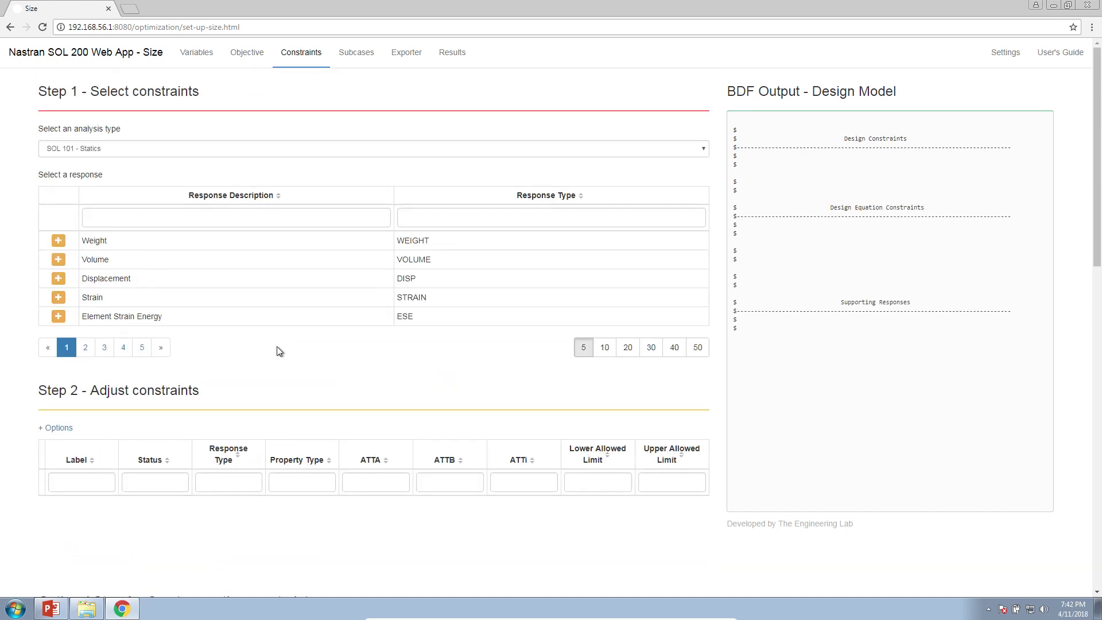
pyautogui.click(86, 347)
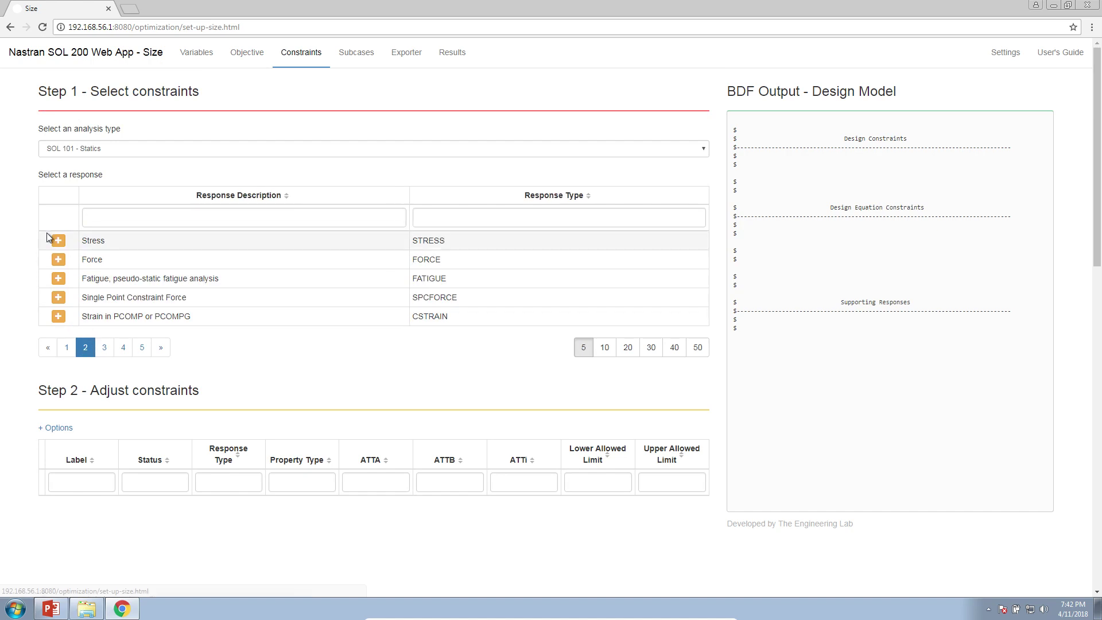
pyautogui.click(58, 240)
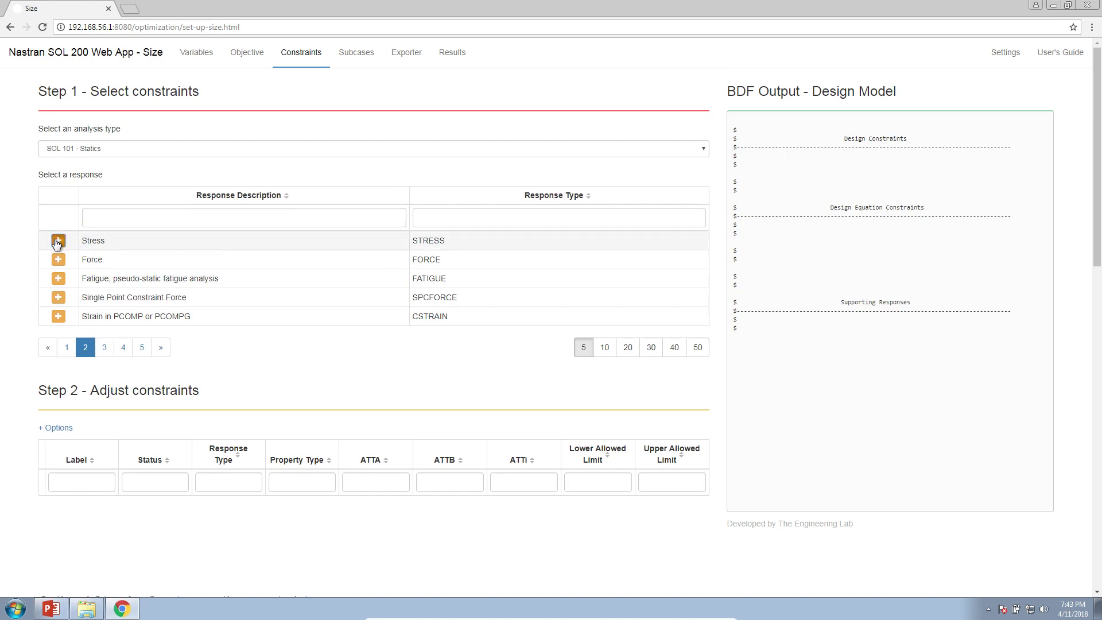
pyautogui.click(67, 347)
pyautogui.click(59, 279)
pyautogui.scroll(-2, 152, 369)
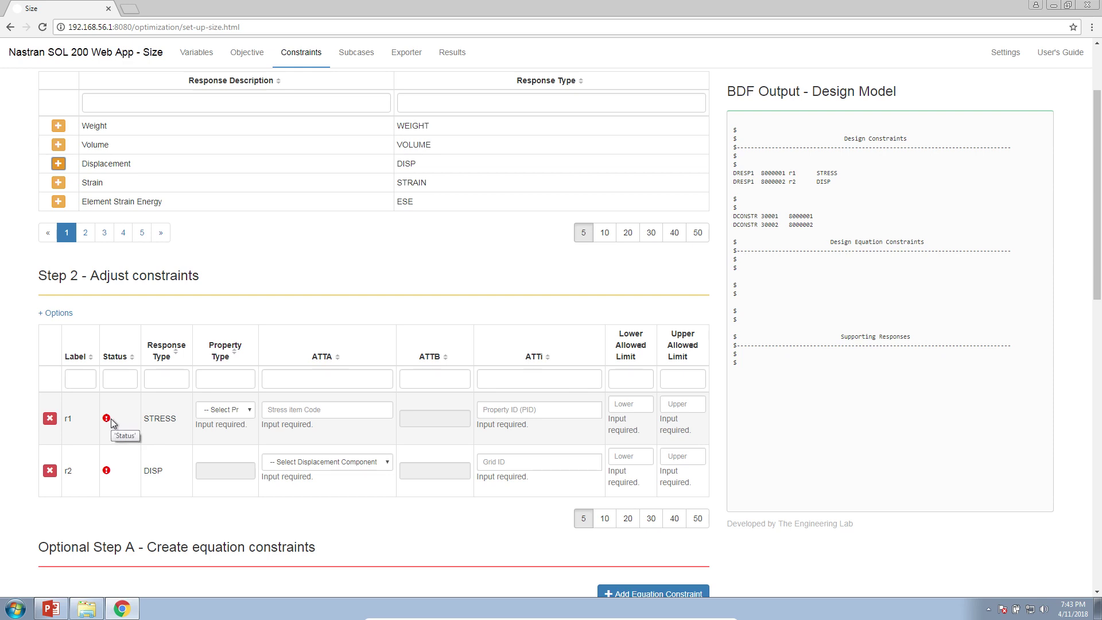
# Step: Define stress constraint r1 with property type PROD, stress item 2 - Axial stress, and property IDs 11, 12, 13
pyautogui.click(201, 60)
pyautogui.scroll(-2, 144, 287)
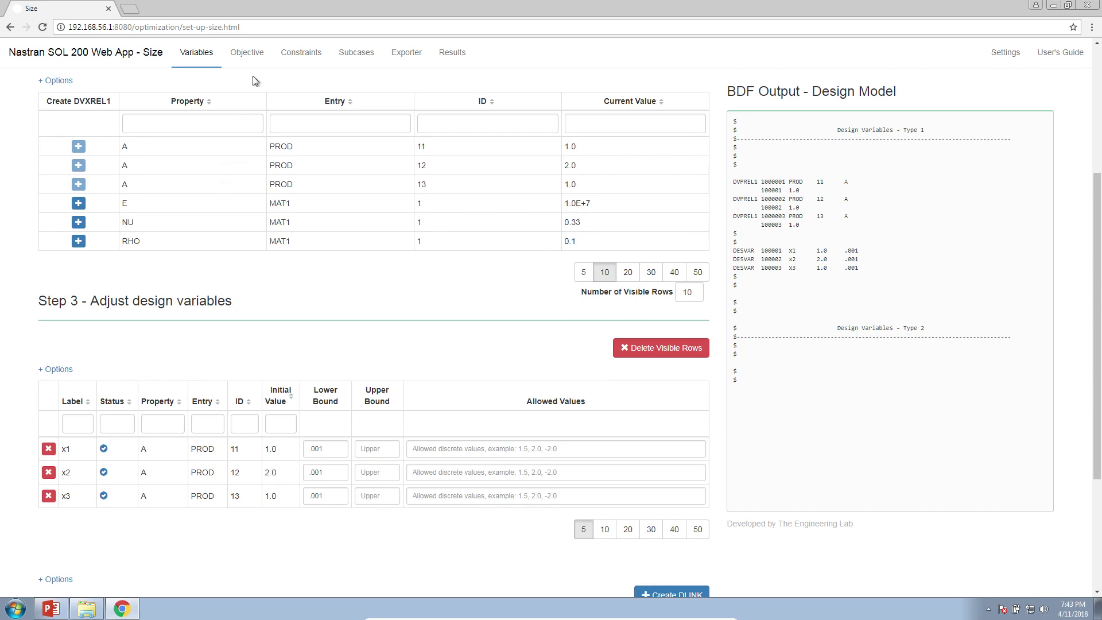
pyautogui.click(294, 57)
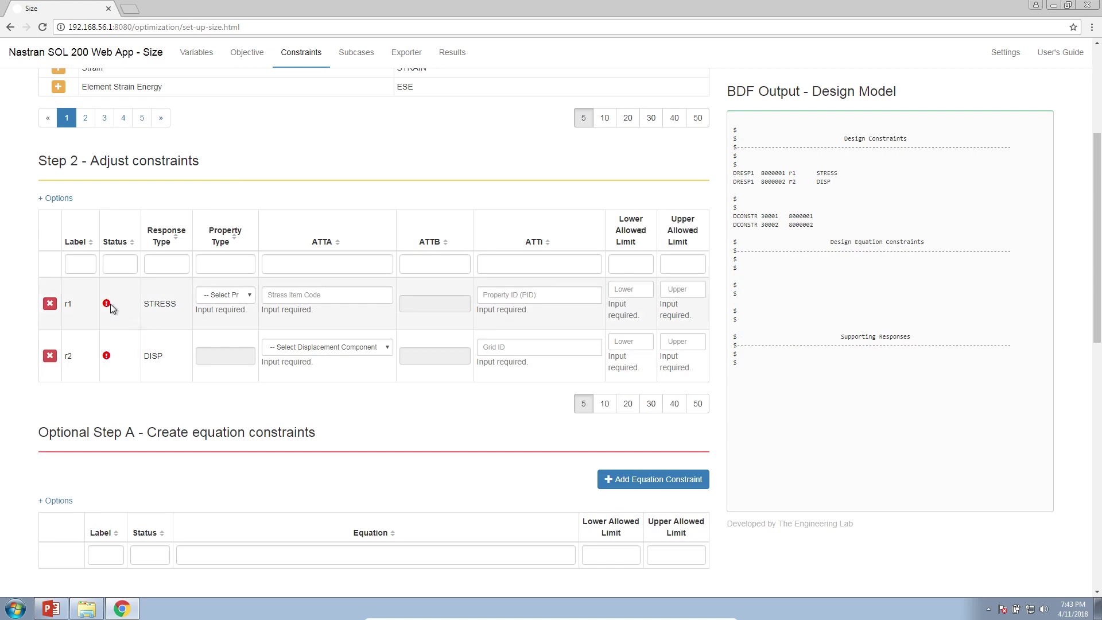
pyautogui.click(222, 294)
pyautogui.click(228, 326)
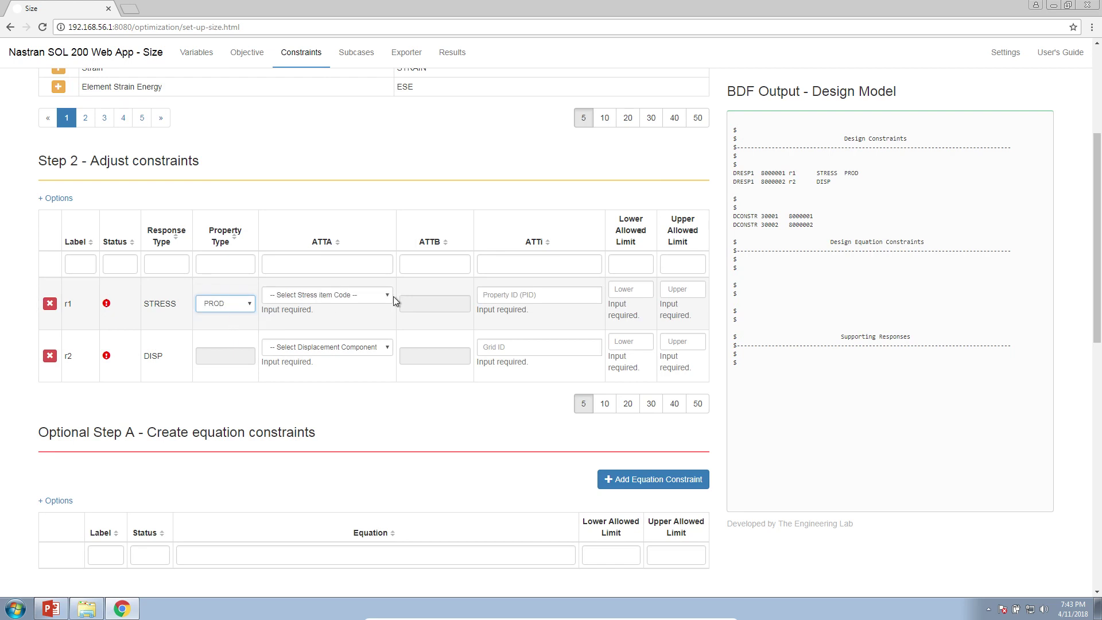
pyautogui.click(487, 296)
pyautogui.write('11, 12, ')
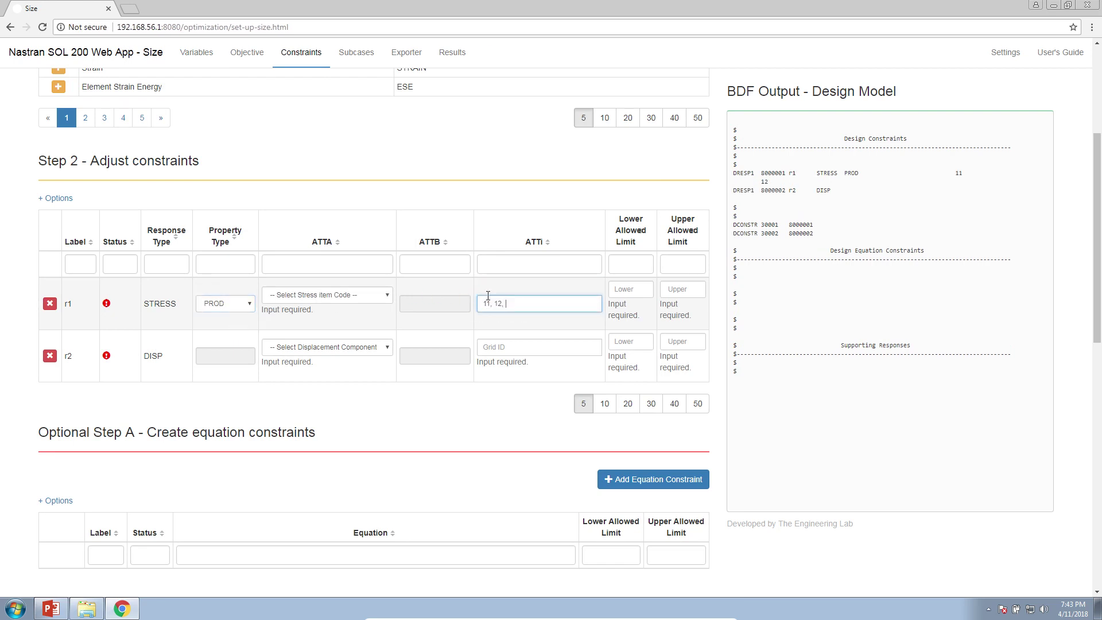
pyautogui.write('13')
pyautogui.click(295, 295)
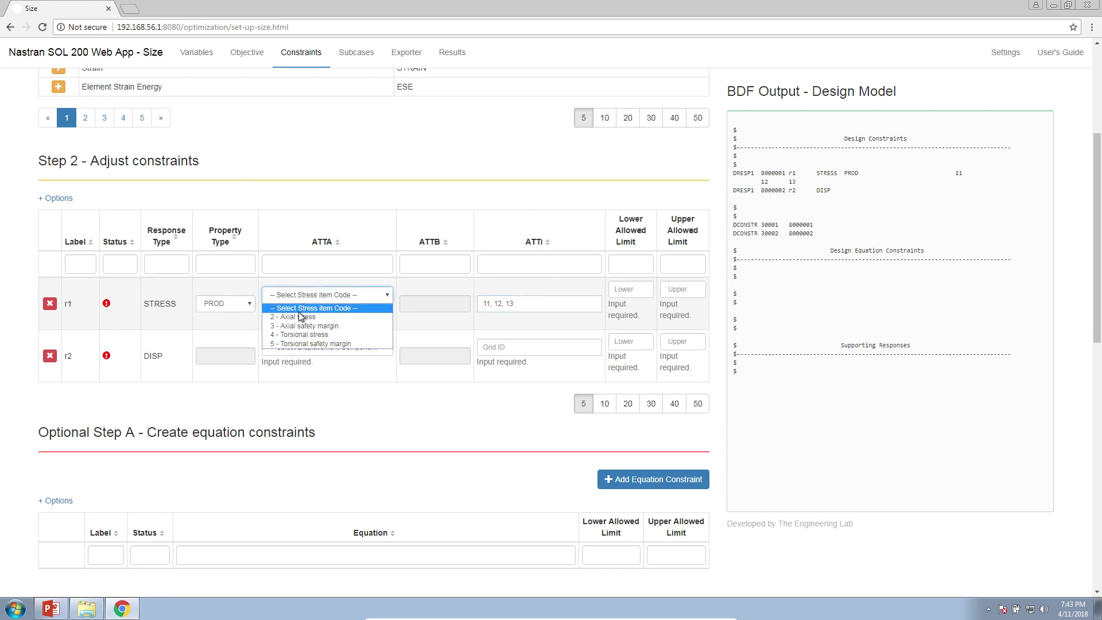
pyautogui.click(299, 316)
# Step: Set the allowed limits of stress constraint r1 to -15000. lower and 20000. upper
pyautogui.click(629, 289)
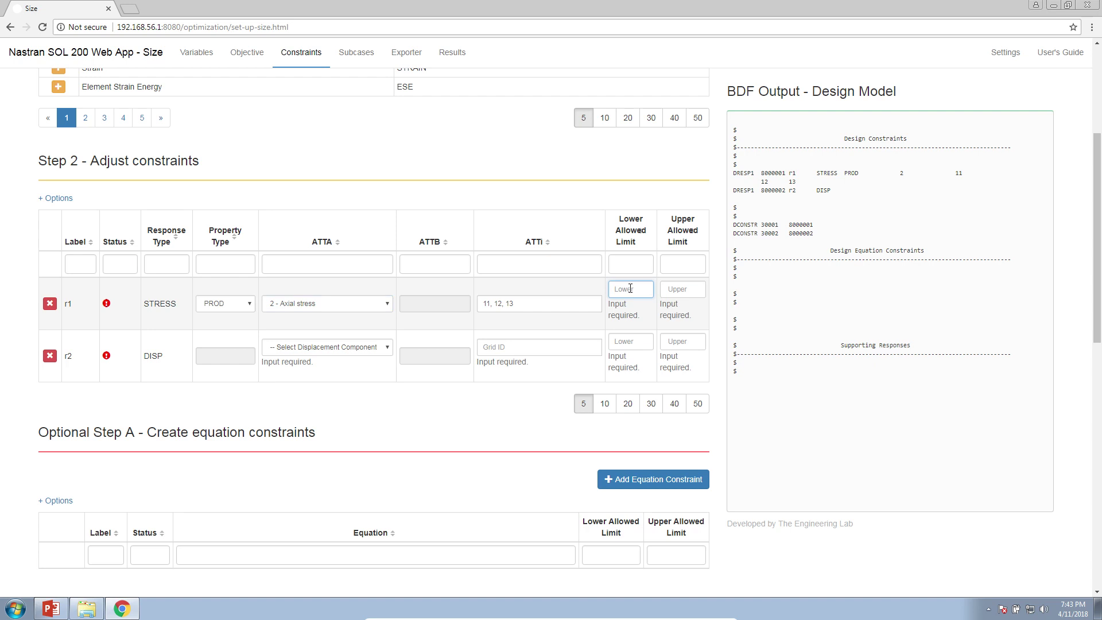
pyautogui.write('-15000.')
pyautogui.press('Tab')
pyautogui.write('20000.')
pyautogui.press('Tab')
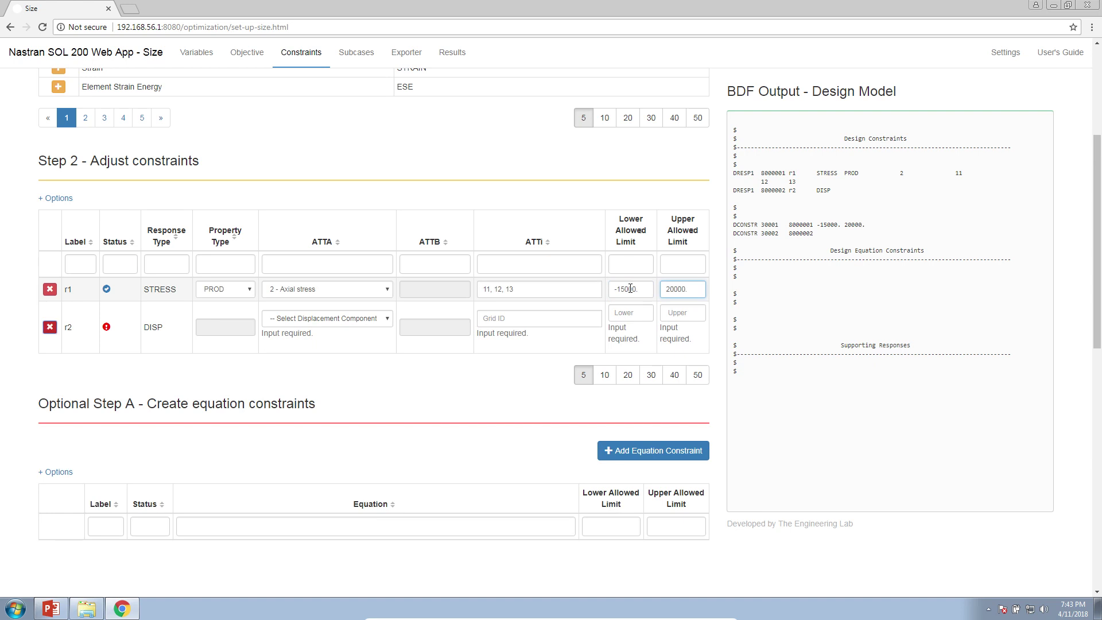
# Step: Set displacement constraint r2 to component 12 - T1, T2 with a lower limit of -.2 and an upper limit of .2
pyautogui.click(358, 319)
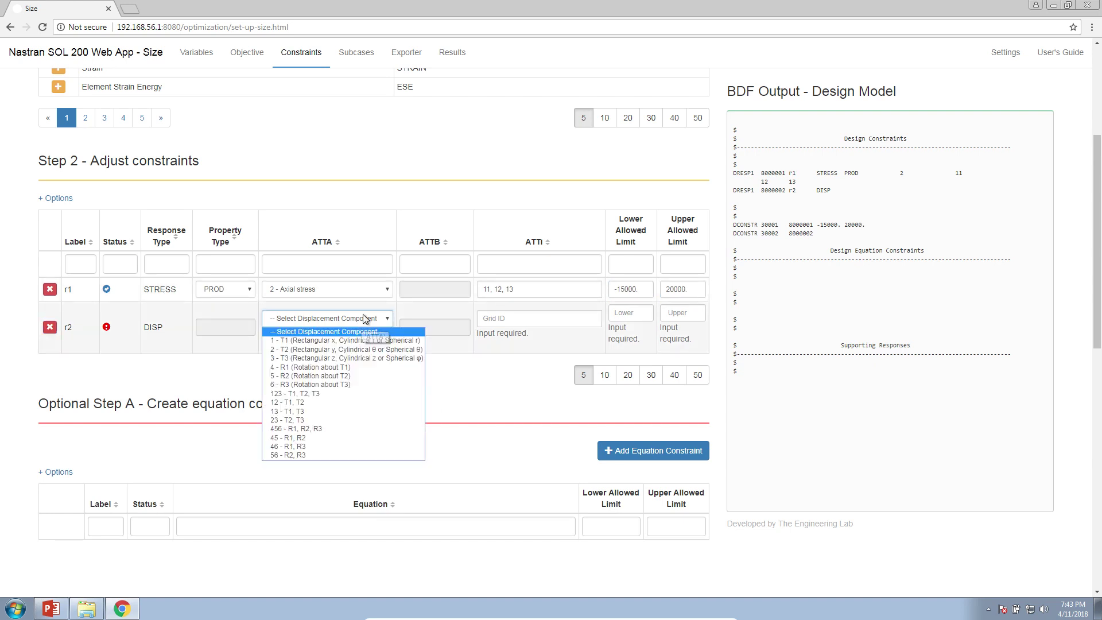
pyautogui.click(320, 401)
pyautogui.click(624, 312)
pyautogui.write('-.2')
pyautogui.press('Tab')
pyautogui.write('.2')
pyautogui.press('Tab')
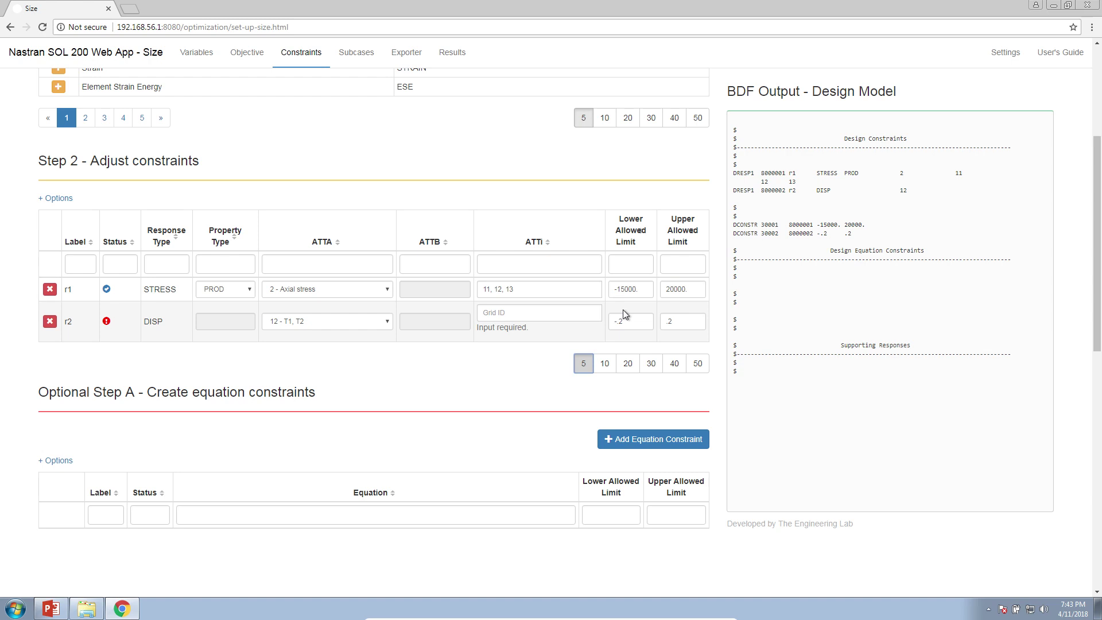
# Step: Check the Grid ID entry and the status of displacement constraint r2 for required input
pyautogui.click(494, 316)
pyautogui.click(623, 318)
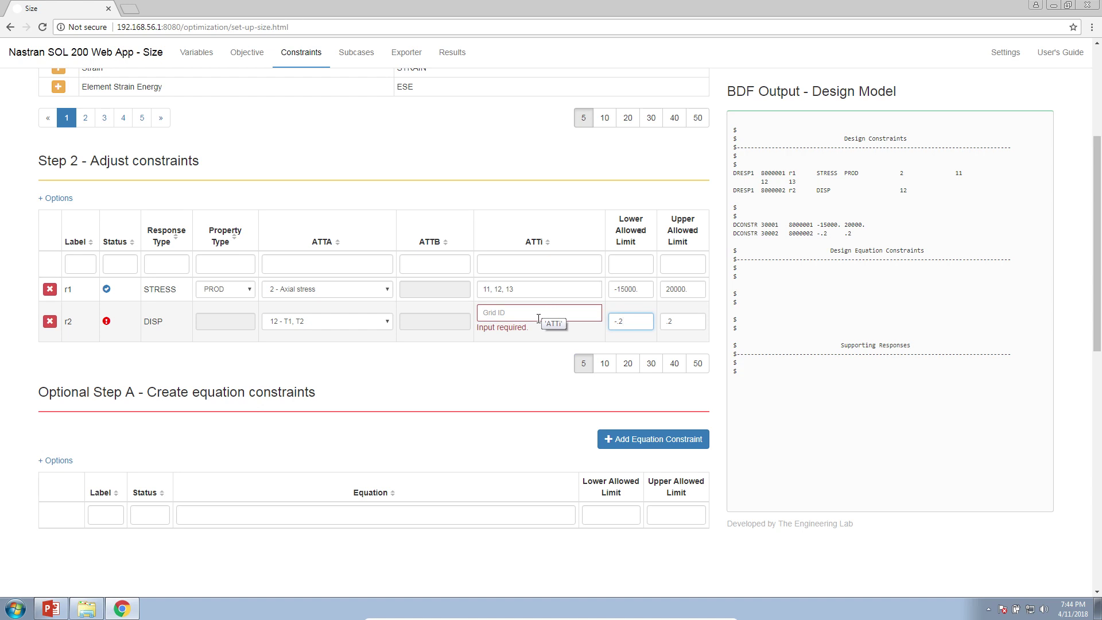
pyautogui.moveTo(531, 332); pyautogui.dragTo(478, 330)
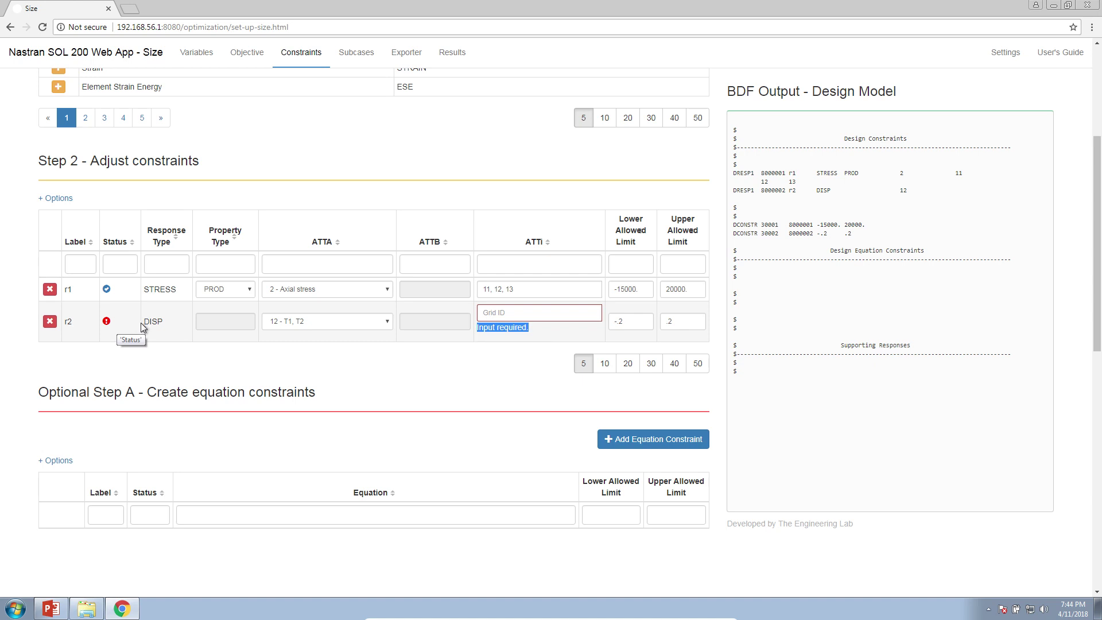
pyautogui.click(315, 184)
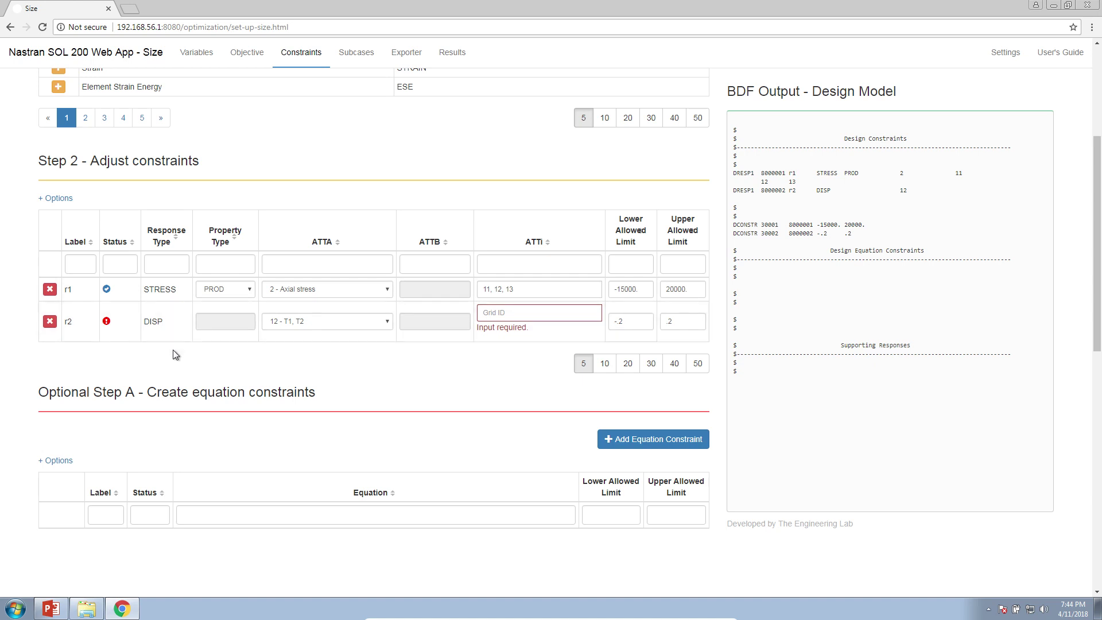
# Step: Add a Frequency (FREQ) response constraint from the SOL 103 - Normal Modes analysis type
pyautogui.scroll(4, 171, 360)
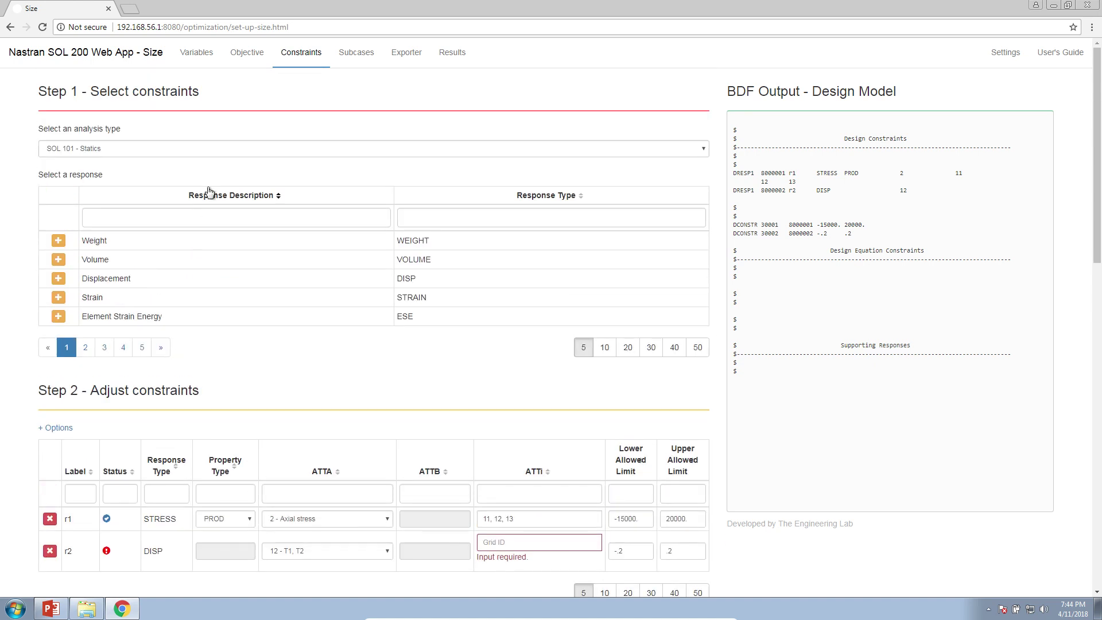
pyautogui.click(214, 147)
pyautogui.click(168, 171)
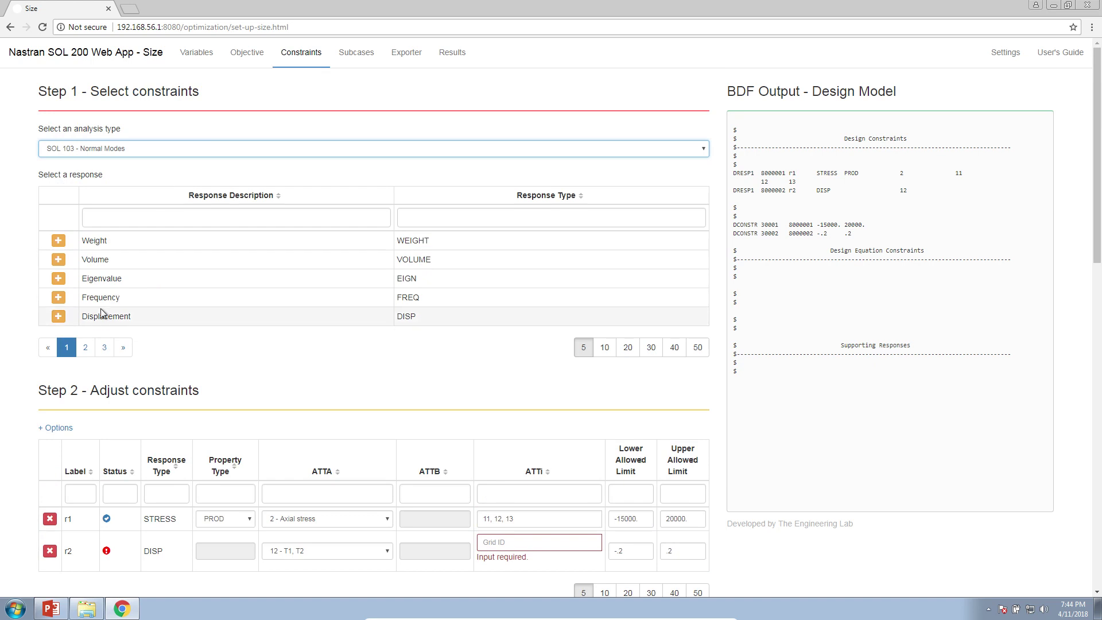
pyautogui.scroll(-2, 72, 318)
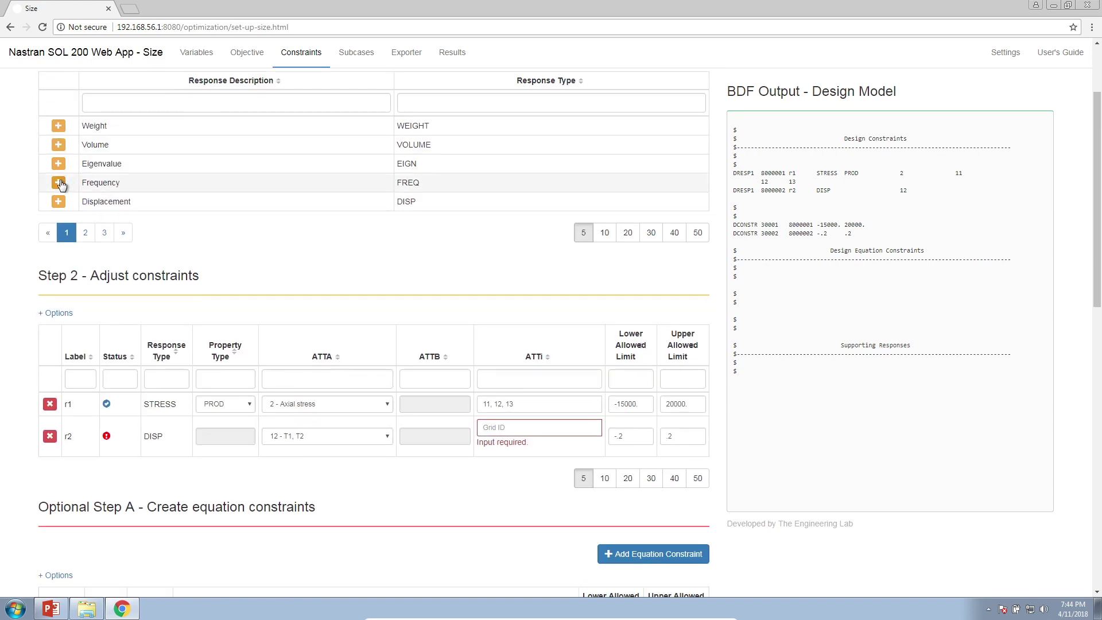
pyautogui.click(59, 183)
# Step: Set frequency constraint r3 to mode number 1 with a lower allowed limit of 80
pyautogui.moveTo(67, 482); pyautogui.dragTo(184, 492)
pyautogui.click(317, 473)
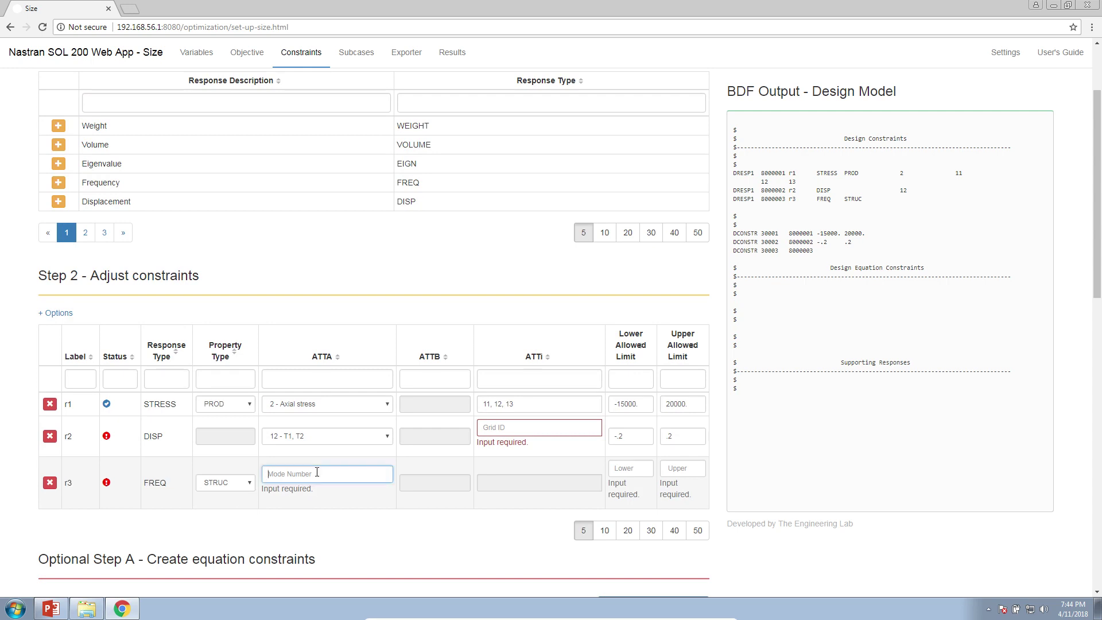
pyautogui.write('1')
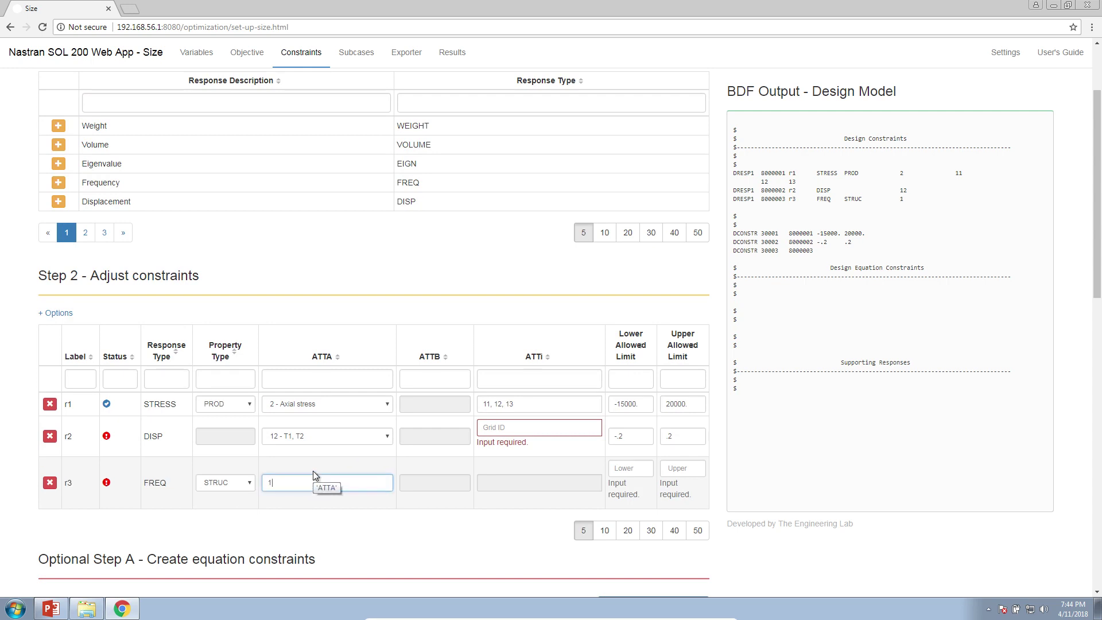
pyautogui.click(640, 468)
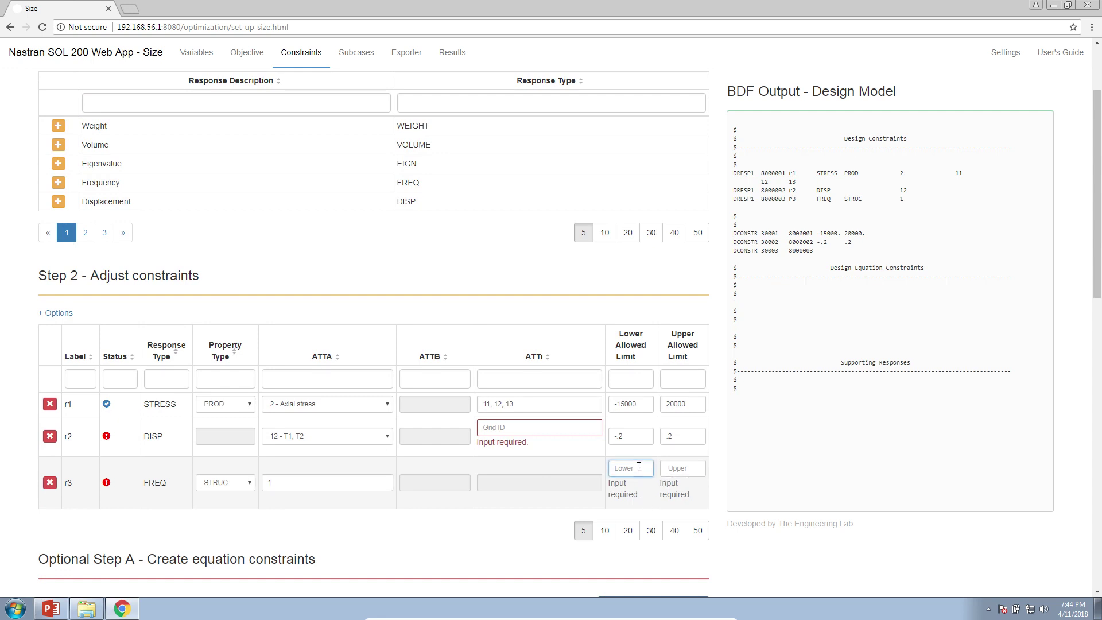
pyautogui.write('80.')
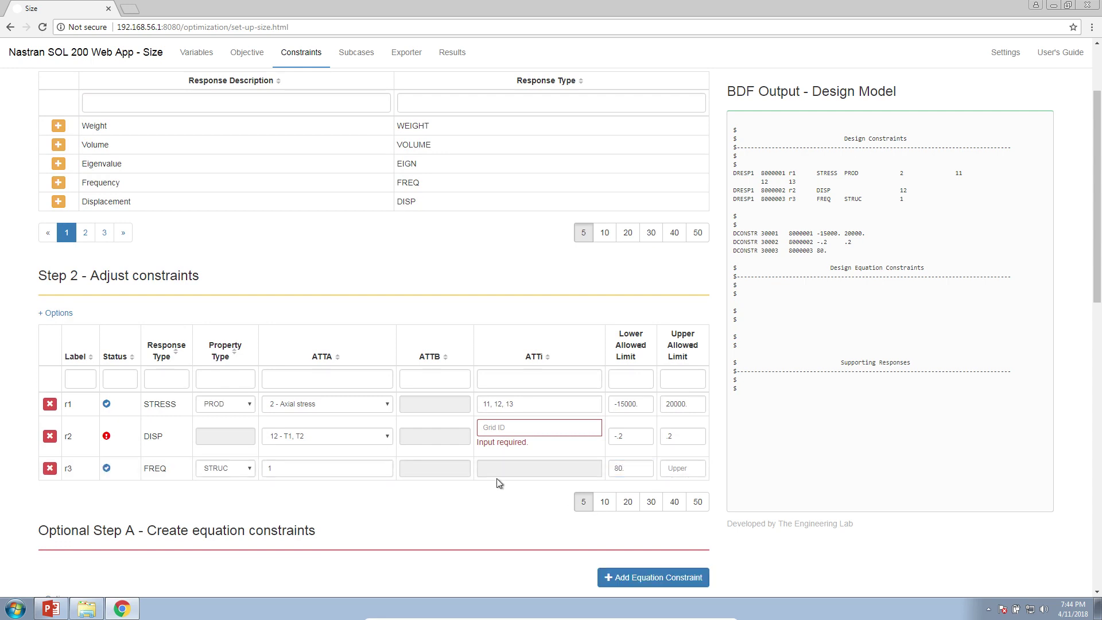
# Step: Set the analysis type of SUBCASE 1 to Normal Modes and assign frequency constraint r3 to it
pyautogui.click(345, 64)
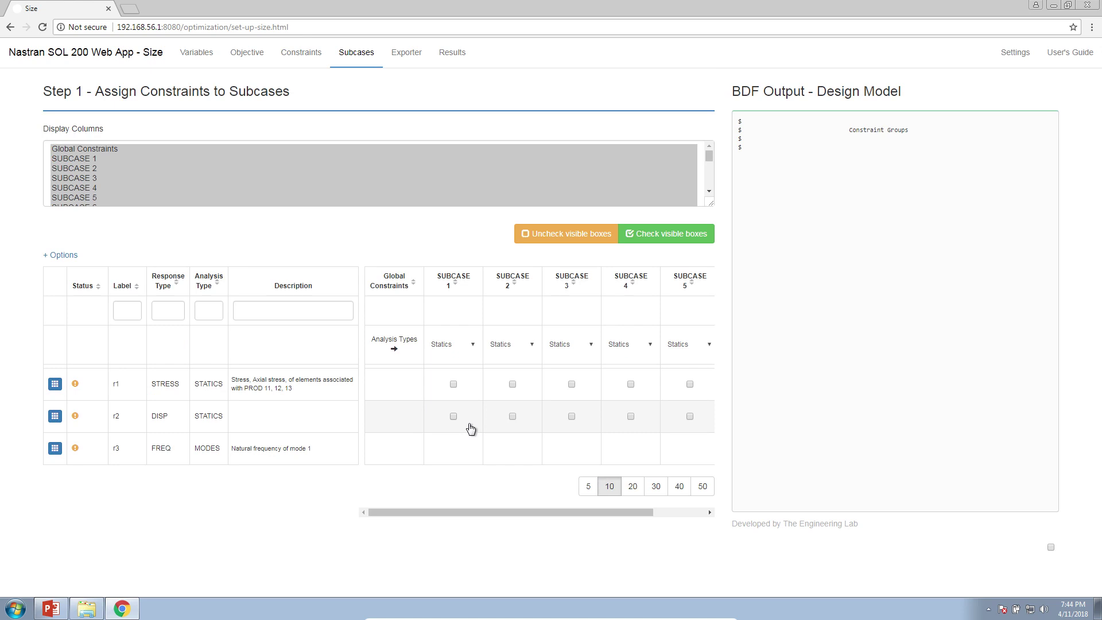
pyautogui.click(462, 347)
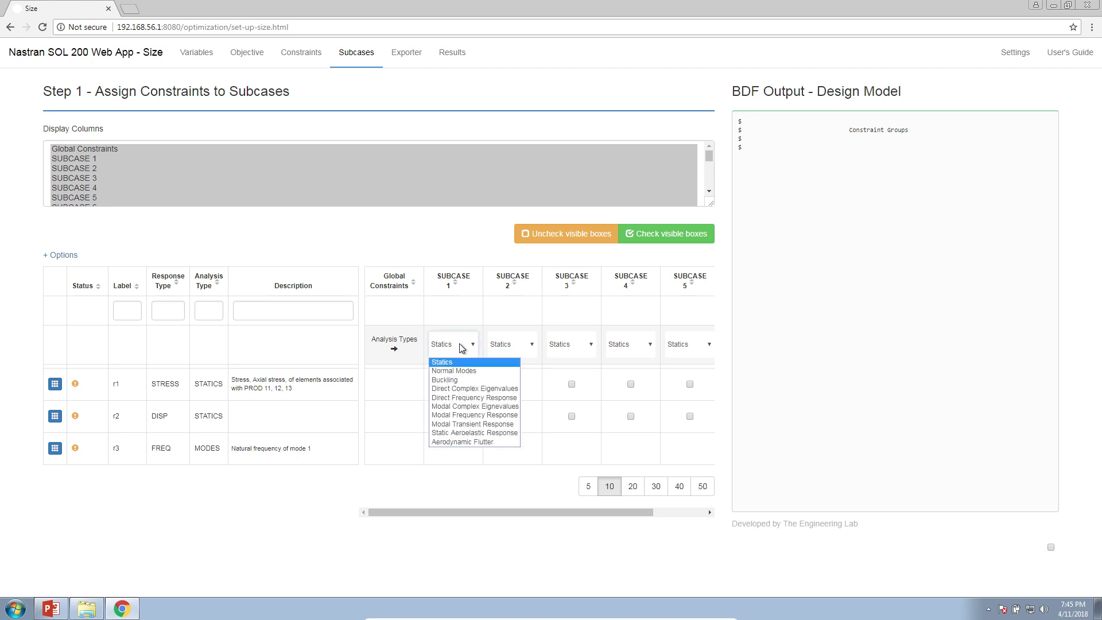
pyautogui.click(464, 372)
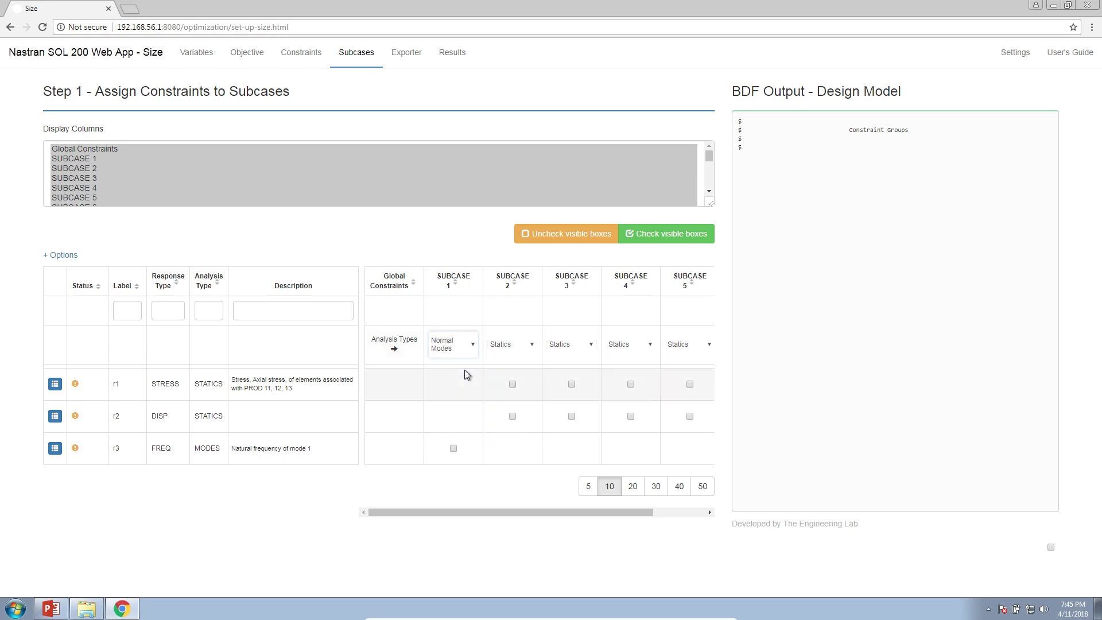
pyautogui.moveTo(109, 454); pyautogui.dragTo(333, 451)
pyautogui.click(453, 448)
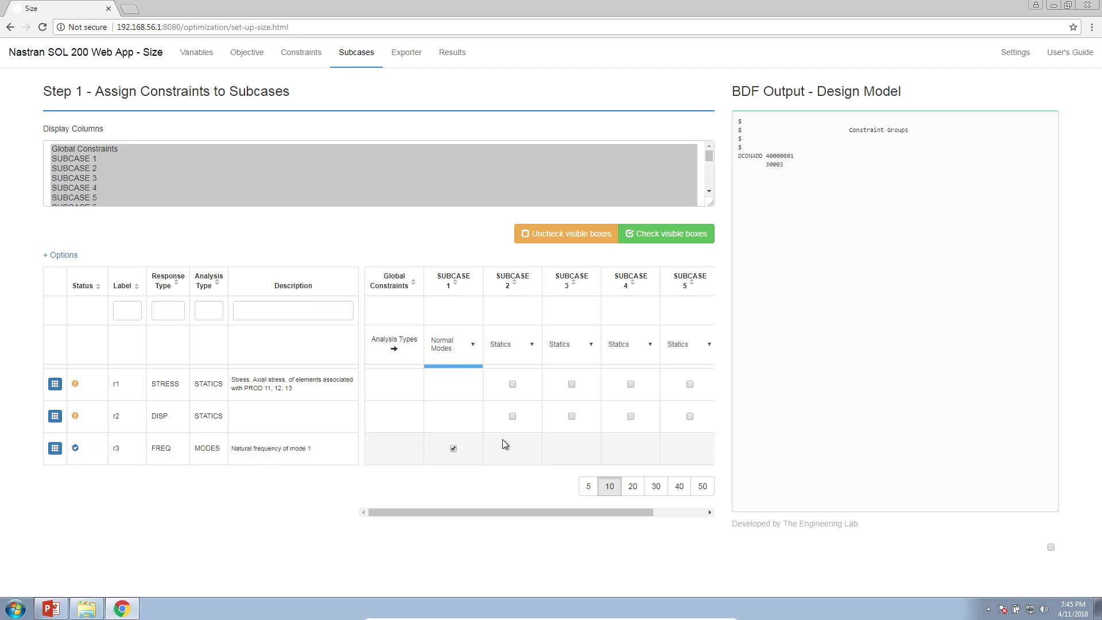
# Step: Assign constraints r1 and r2 to SUBCASE 2, SUBCASE 3 and SUBCASE 4
pyautogui.click(512, 416)
pyautogui.click(512, 383)
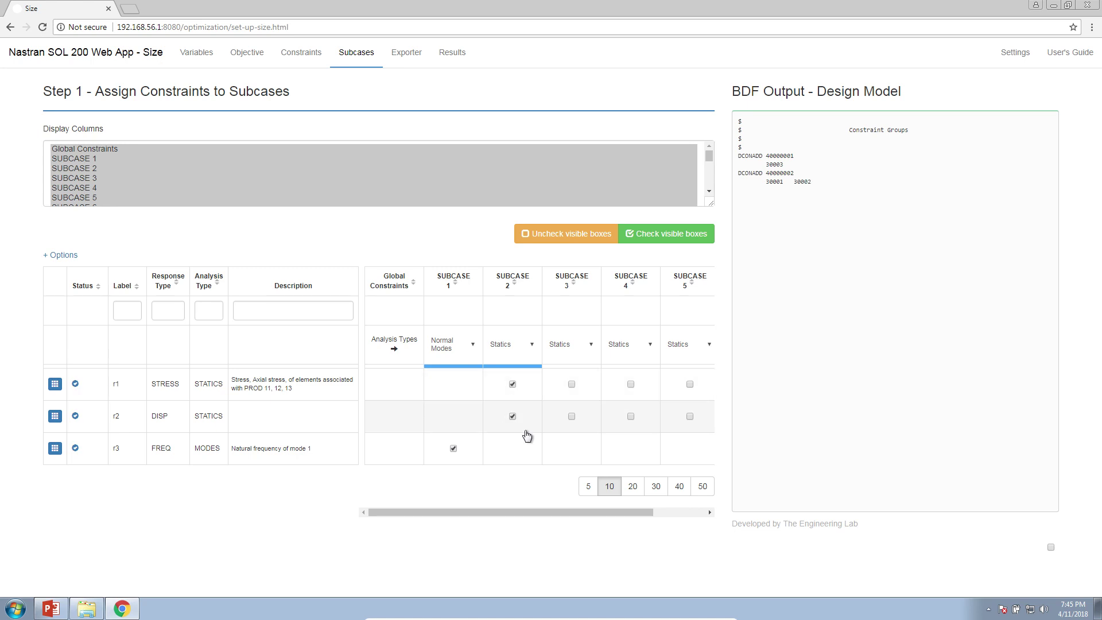
pyautogui.click(571, 416)
pyautogui.click(630, 384)
pyautogui.click(630, 416)
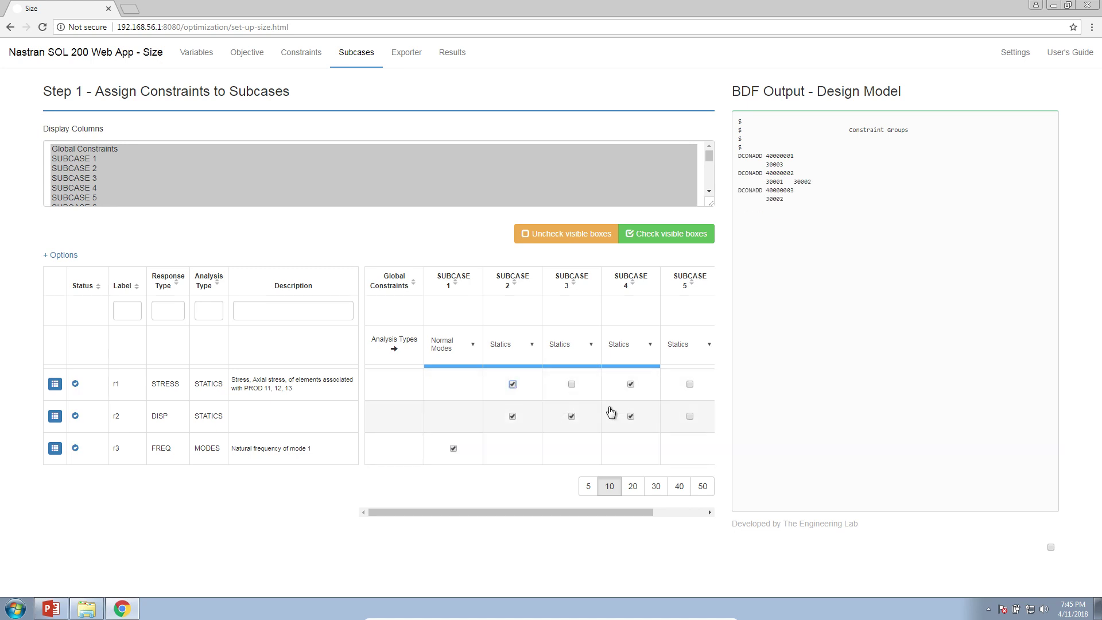
pyautogui.click(571, 384)
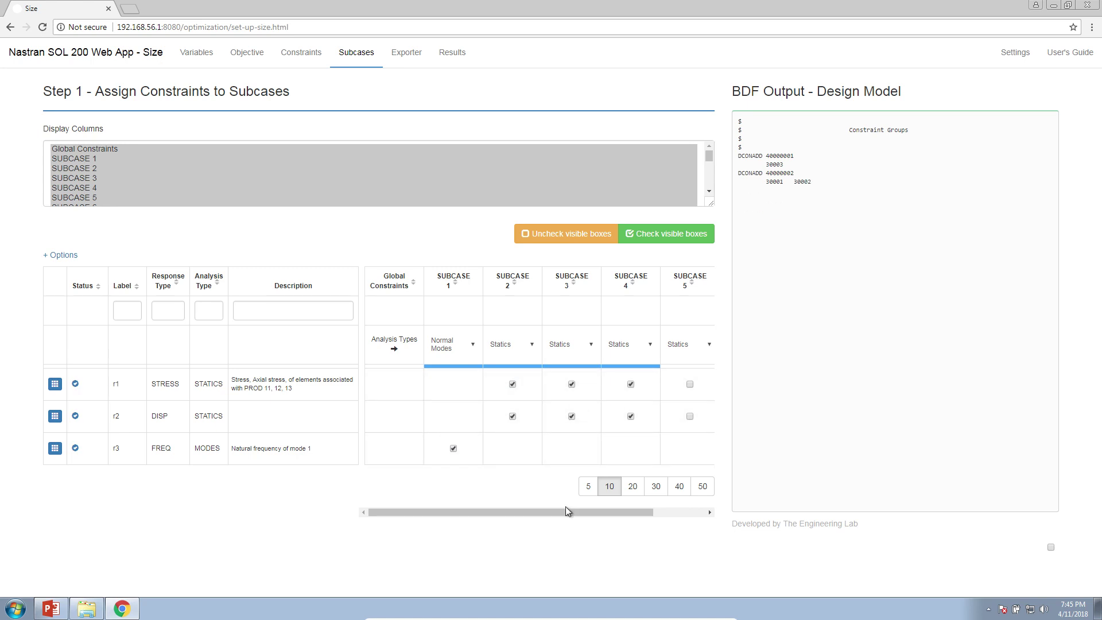
# Step: Display the columns of all subcases and assign the constraints to every visible subcase at once
pyautogui.click(567, 195)
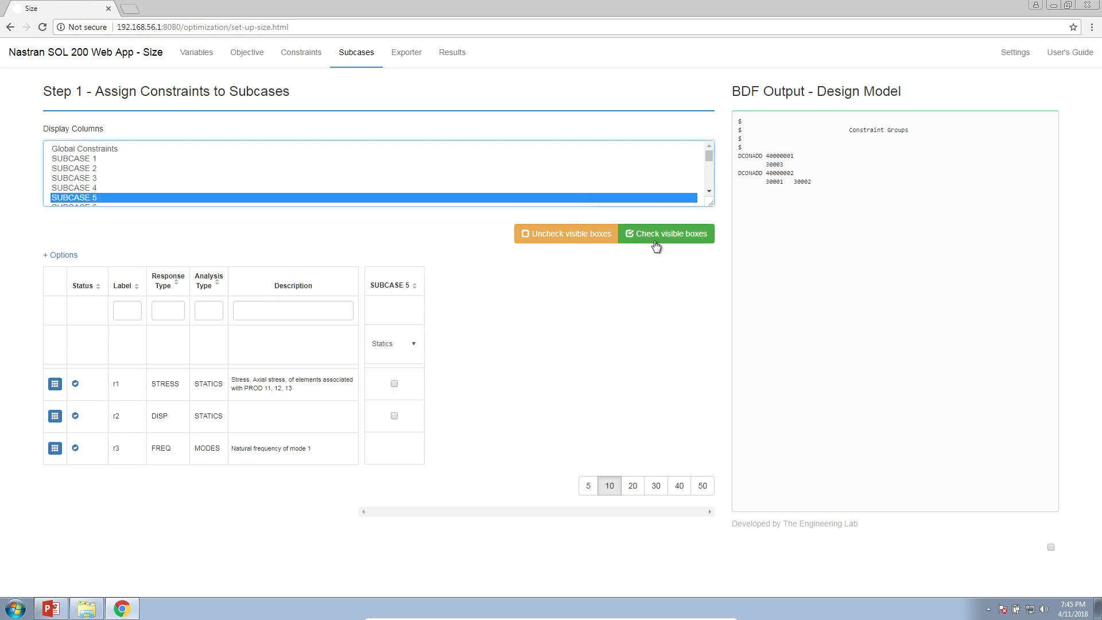
pyautogui.hotkey('ctrl', 'a')
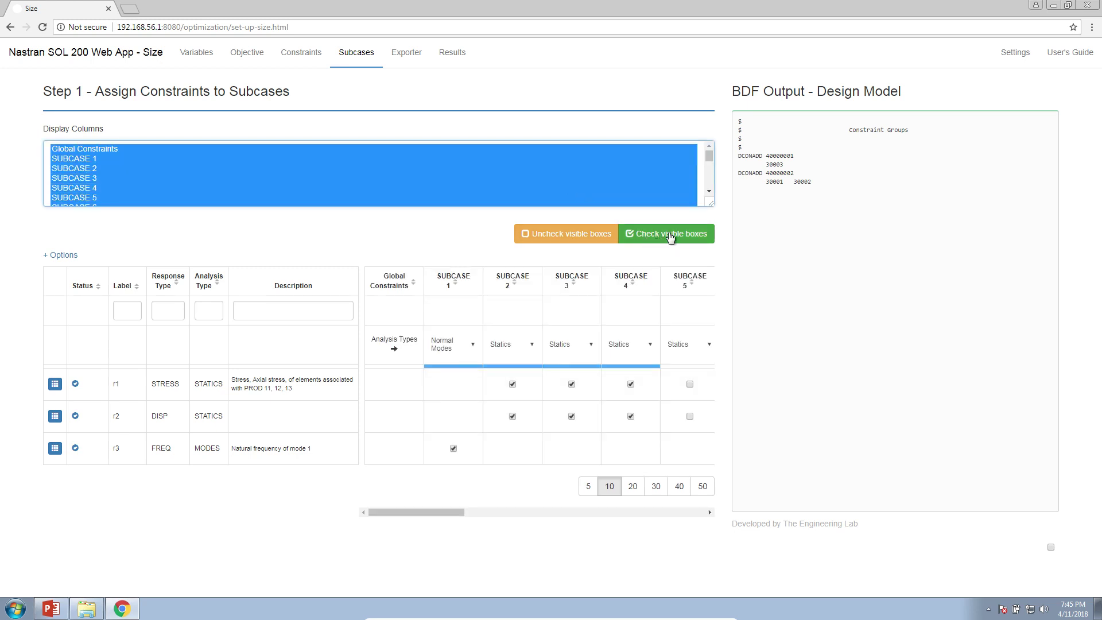
pyautogui.moveTo(452, 509); pyautogui.dragTo(354, 543)
pyautogui.click(690, 238)
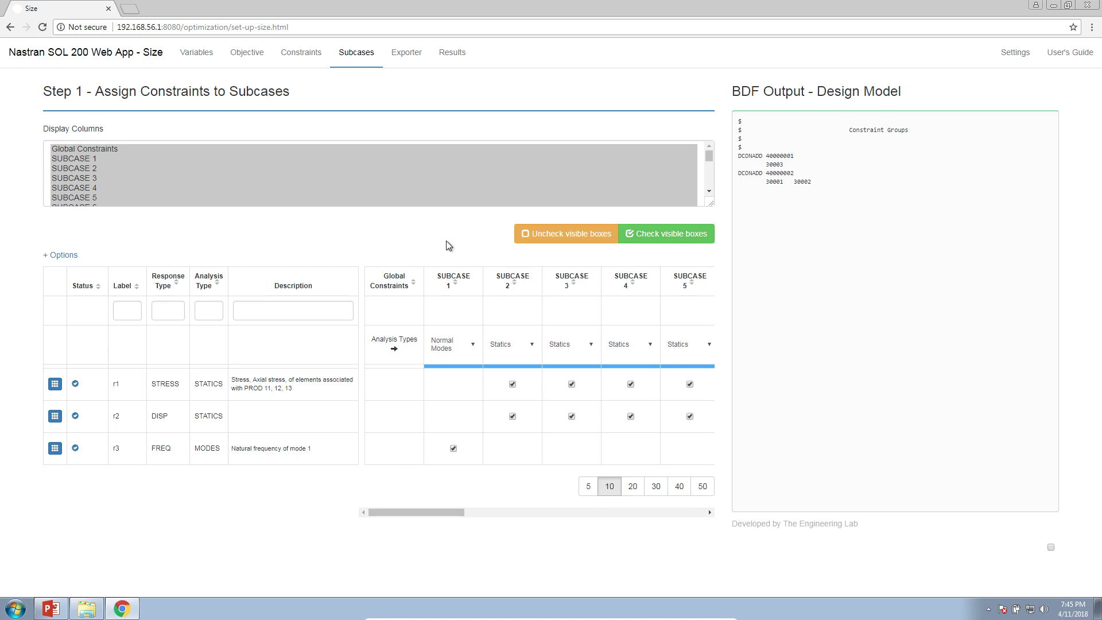
# Step: Compare the exported model's SOL statement with the original model.bdf in Notepad++, examining its solution line and first subcases
pyautogui.click(406, 52)
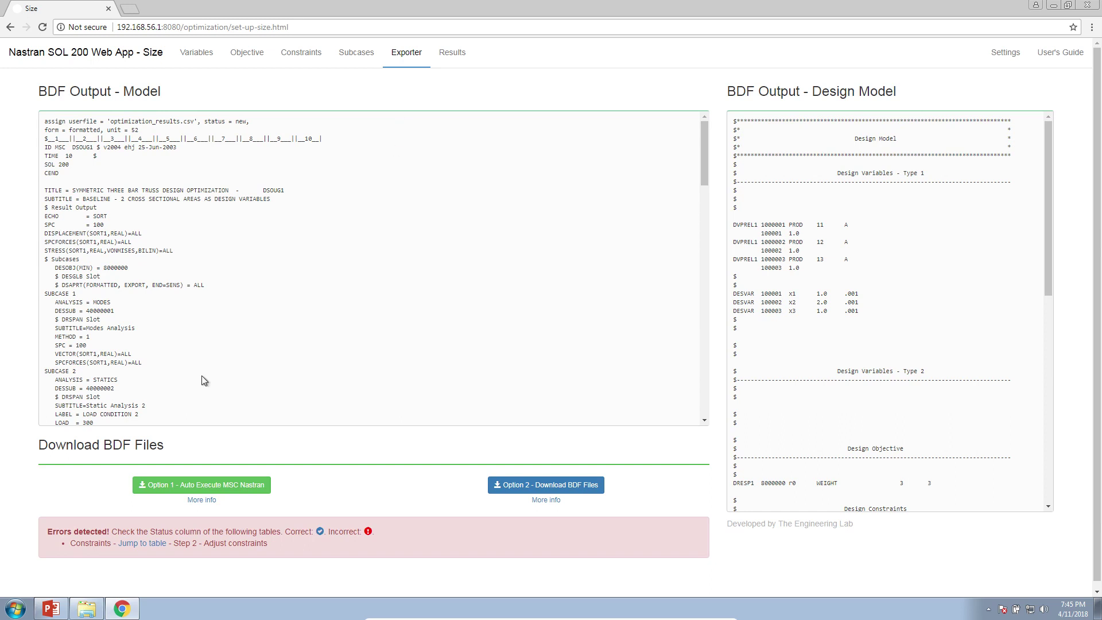
pyautogui.tripleClick(51, 163)
pyautogui.click(117, 597)
pyautogui.doubleClick(552, 319)
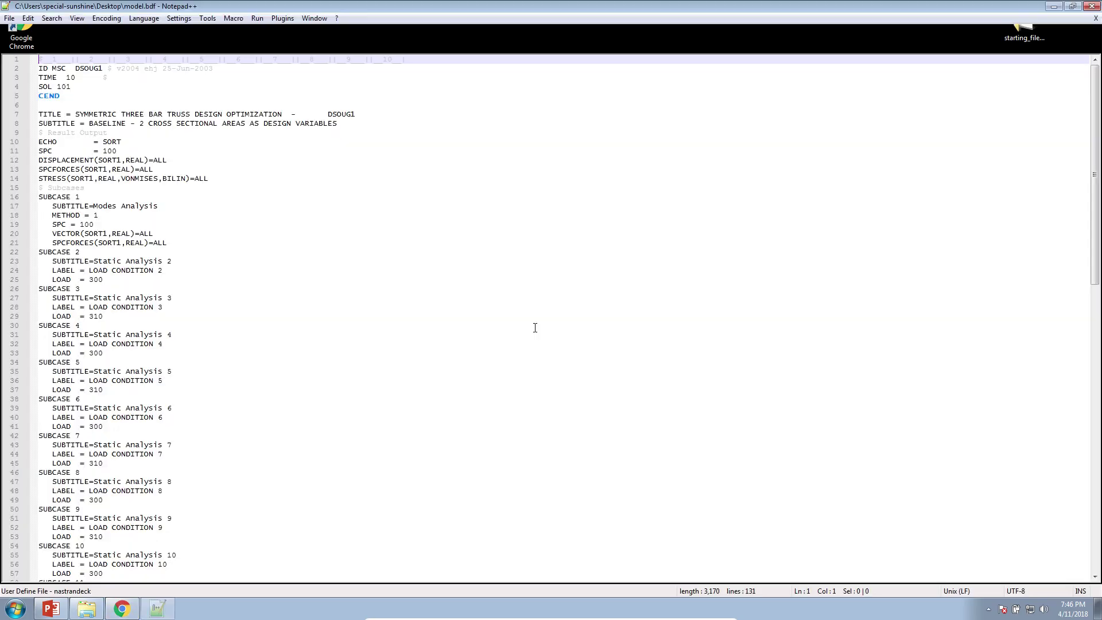
pyautogui.moveTo(81, 85); pyautogui.dragTo(38, 86)
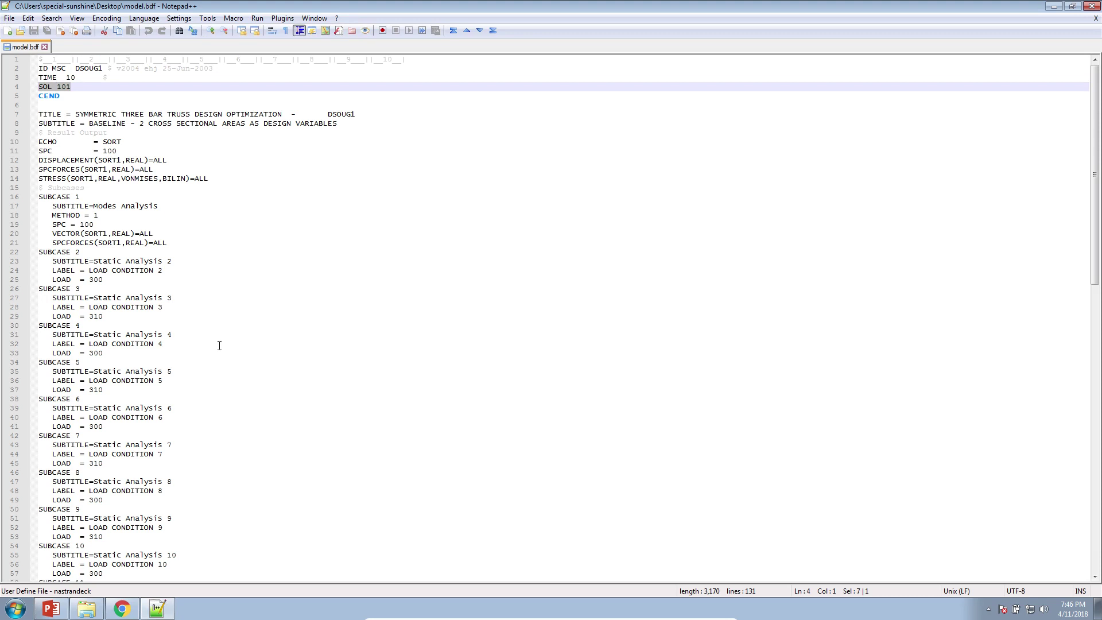
pyautogui.scroll(2, 219, 346)
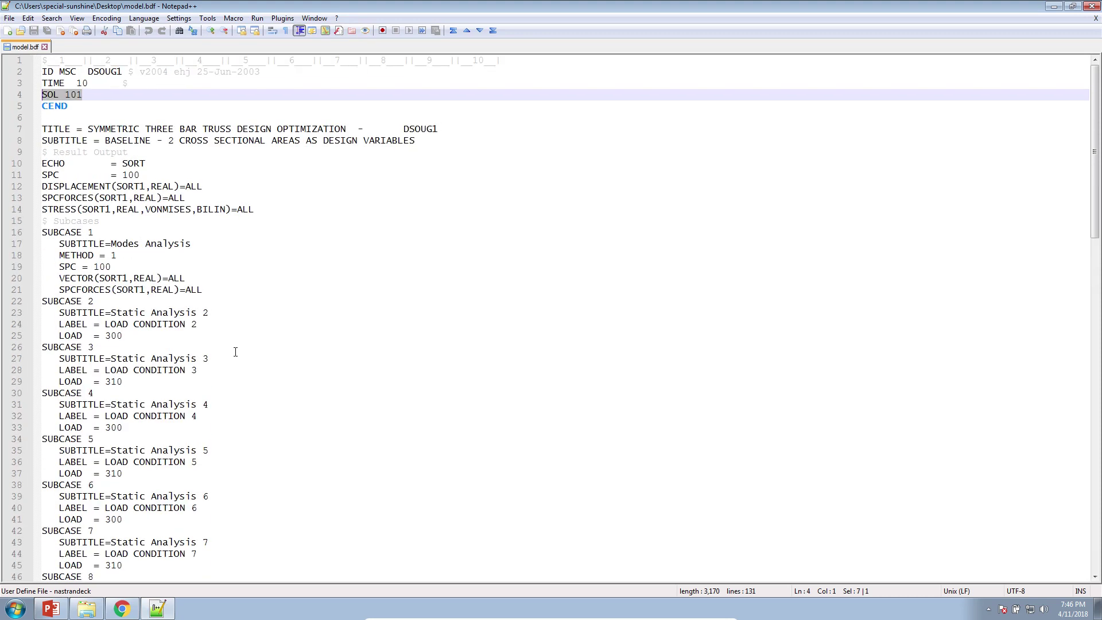
pyautogui.click(86, 210)
pyautogui.moveTo(56, 228); pyautogui.dragTo(117, 336)
# Step: Switch back to Chrome and examine the DESOBJ, ANALYSIS and DESSUB lines in the exported model's subcases
pyautogui.click(120, 610)
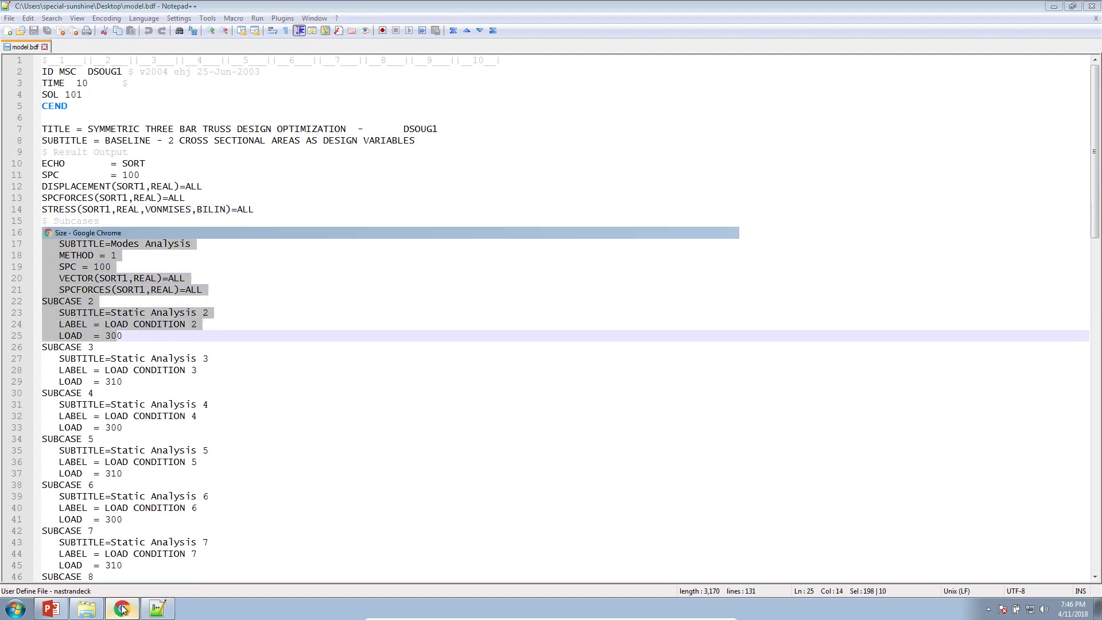
pyautogui.tripleClick(64, 268)
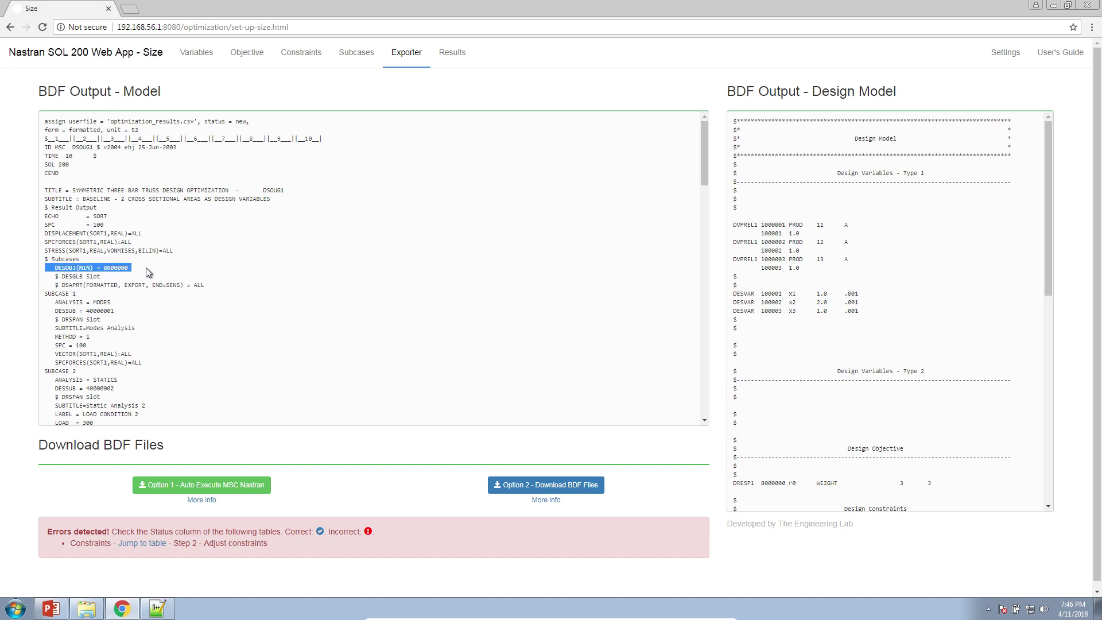
pyautogui.tripleClick(101, 301)
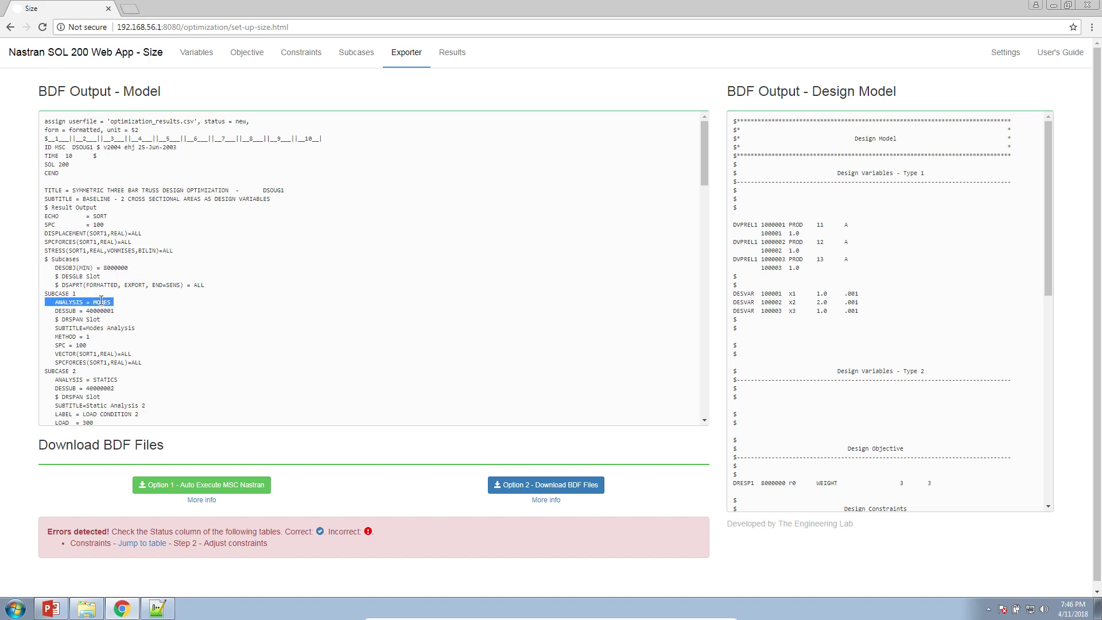
pyautogui.tripleClick(99, 311)
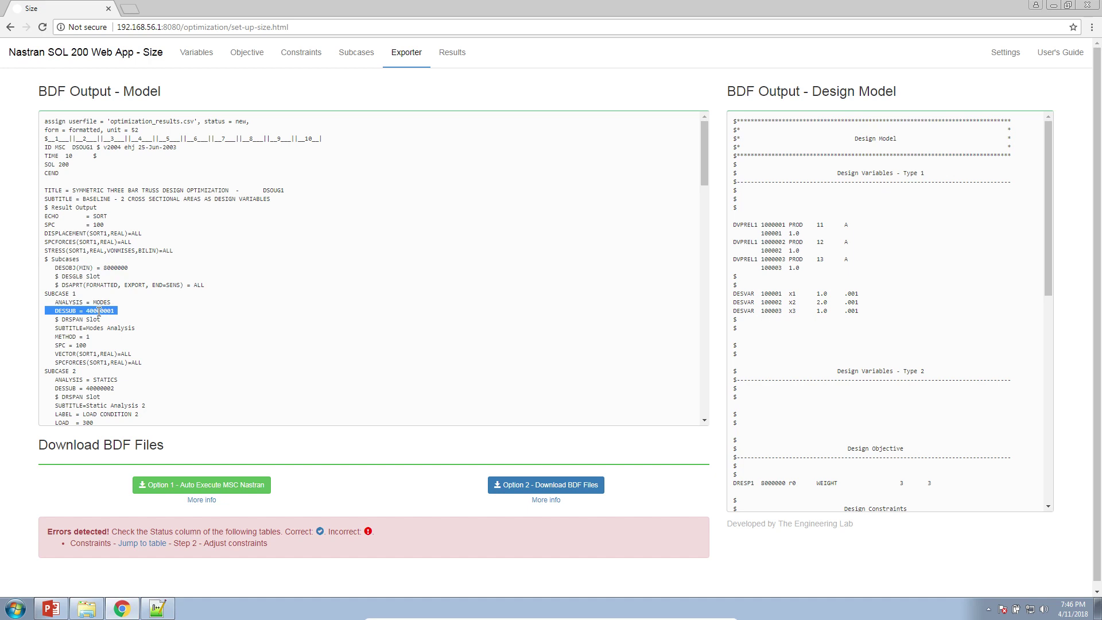
pyautogui.scroll(-7, 98, 310)
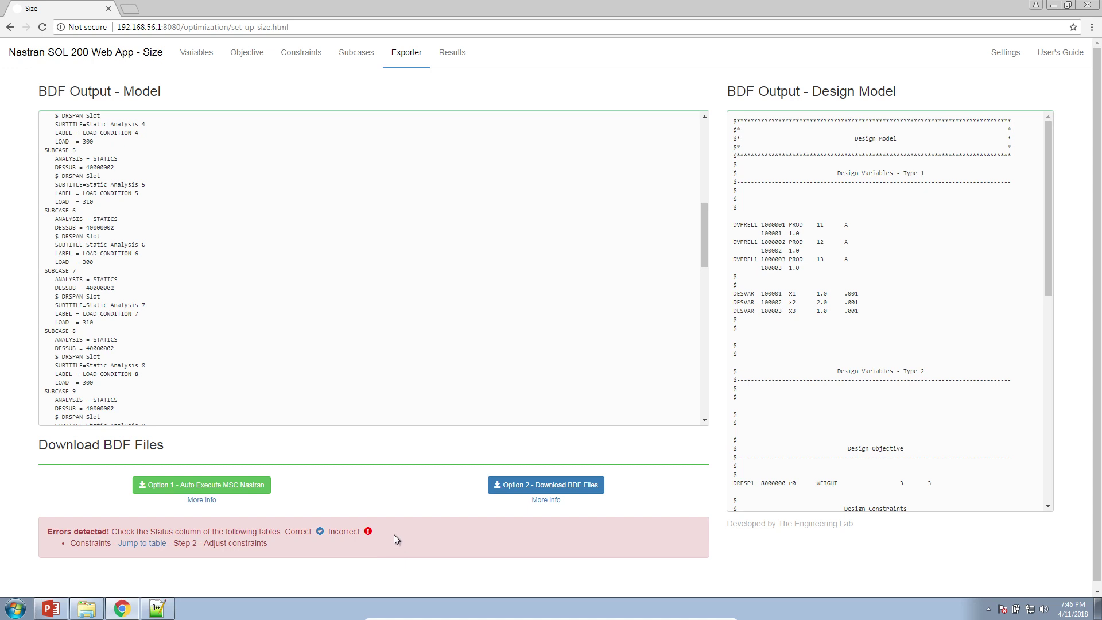
# Step: Go to the constraint flagged in the export errors and set the Grid ID of displacement constraint r2 to 4
pyautogui.click(152, 541)
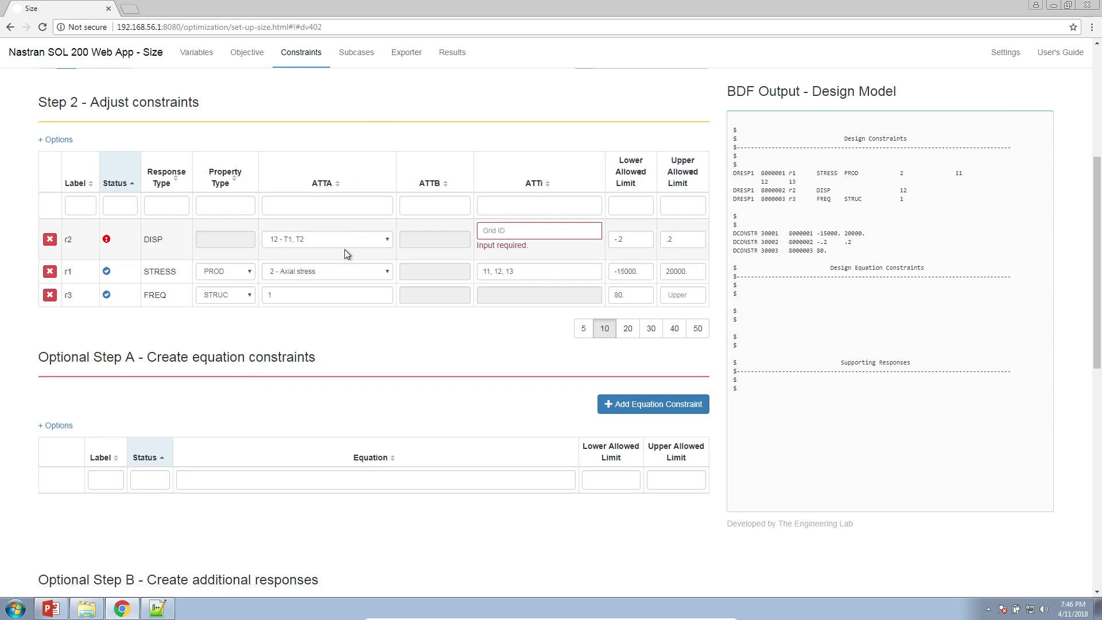
pyautogui.click(484, 231)
pyautogui.write('4')
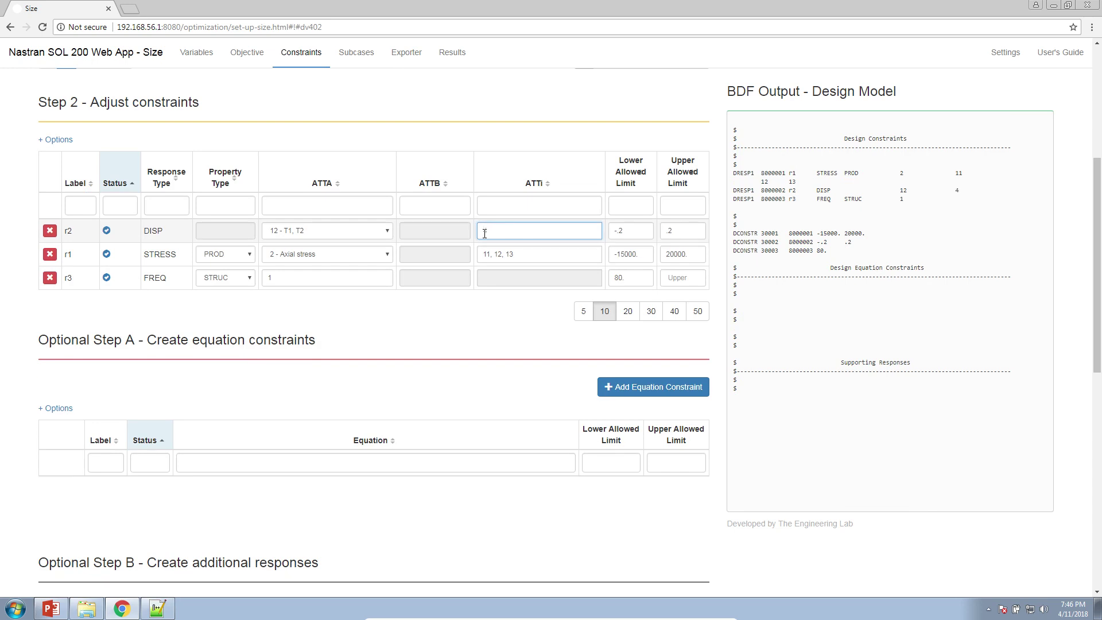
pyautogui.click(524, 133)
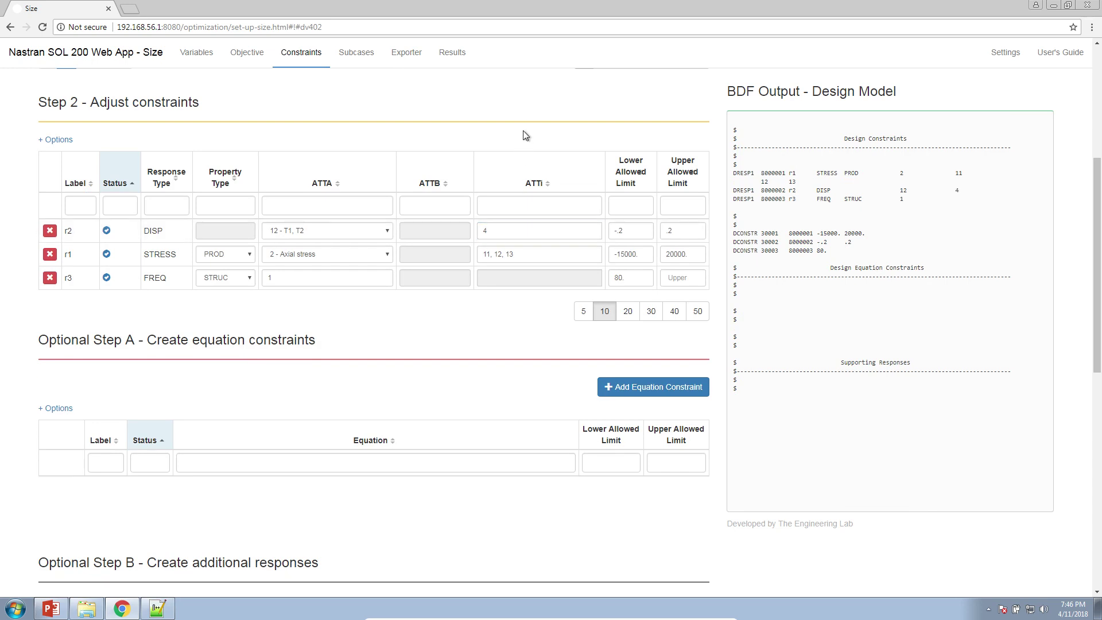
# Step: Download the Auto Execute MSC Nastran package and extract nastran_working_directory.zip within the Downloads folder
pyautogui.click(405, 58)
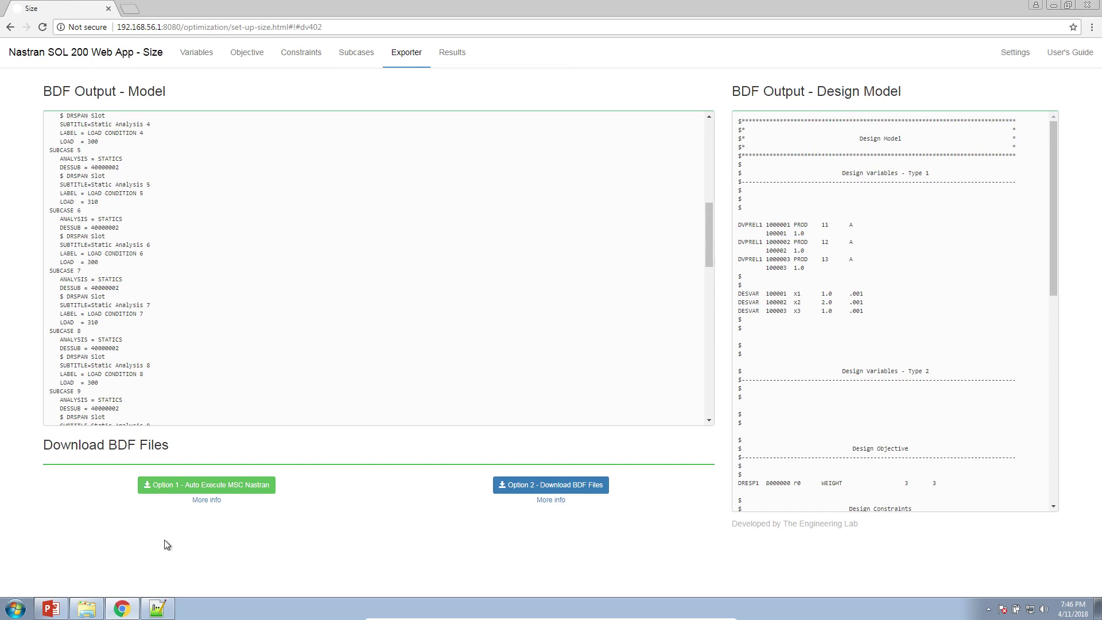
pyautogui.click(253, 484)
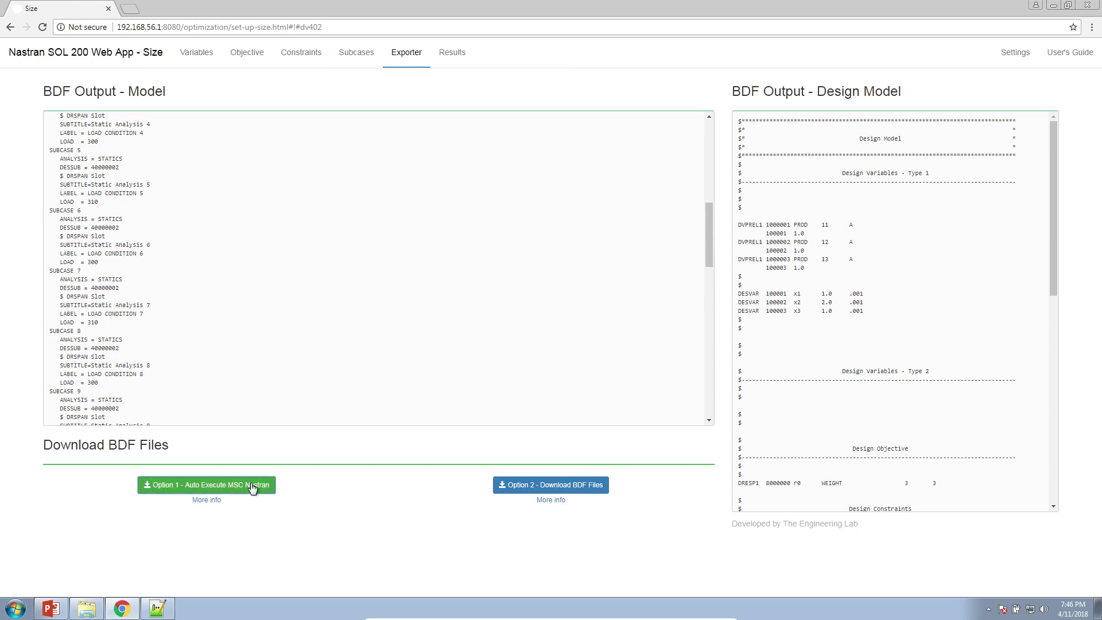
pyautogui.click(86, 607)
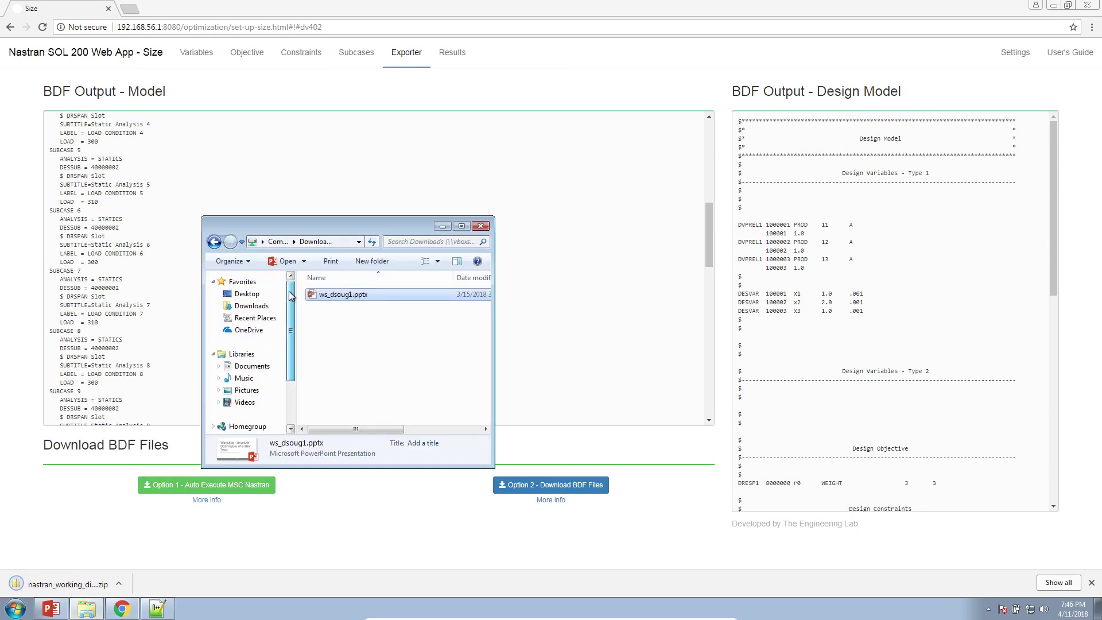
pyautogui.click(259, 306)
pyautogui.rightClick(332, 294)
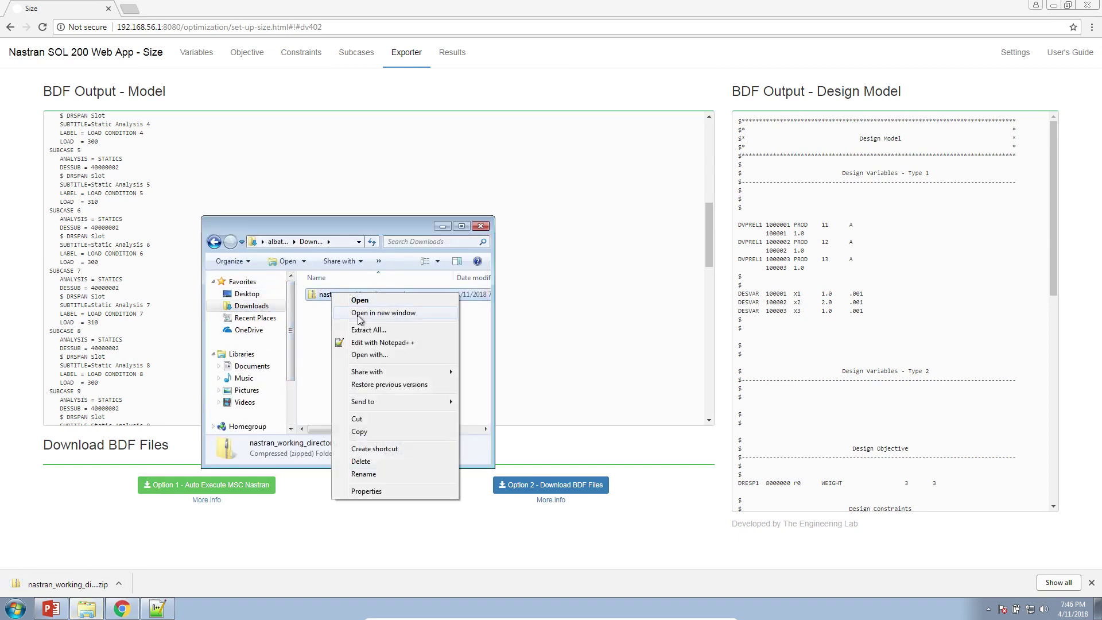
pyautogui.click(362, 329)
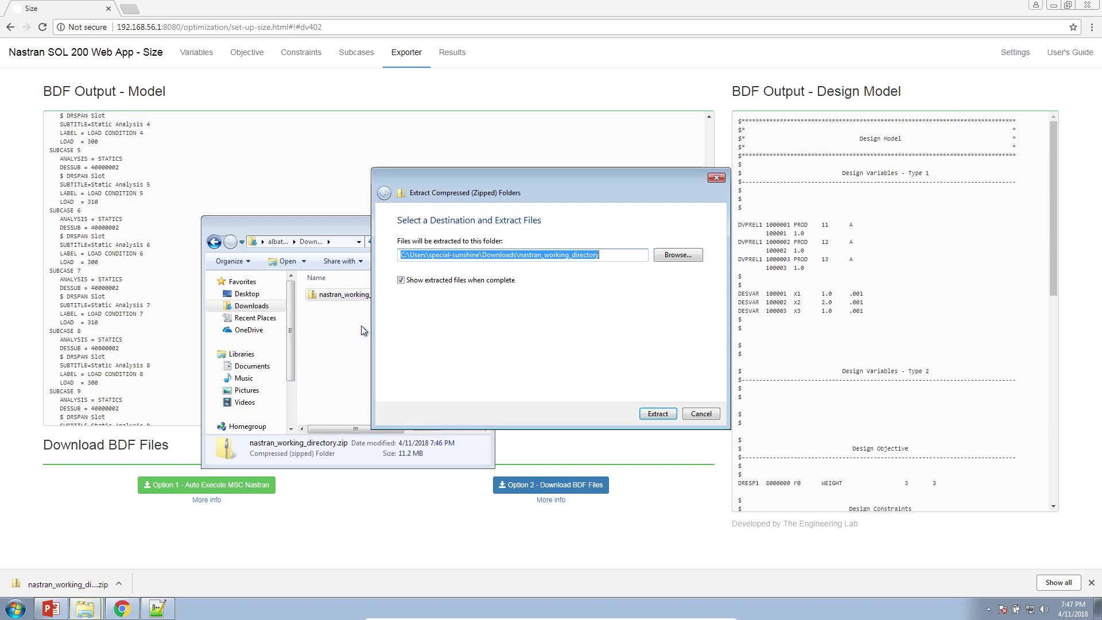
pyautogui.click(657, 413)
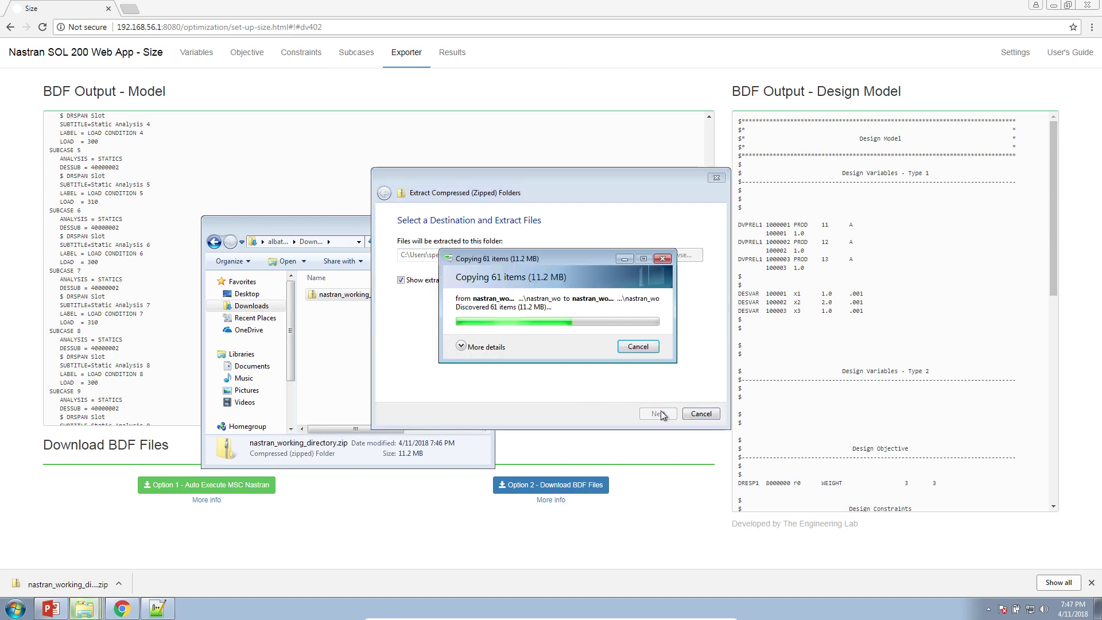
# Step: Run the Start MSC Nastran shortcut from the extracted folder, allow it through the security warning, and dismiss the downloads bar
pyautogui.doubleClick(346, 345)
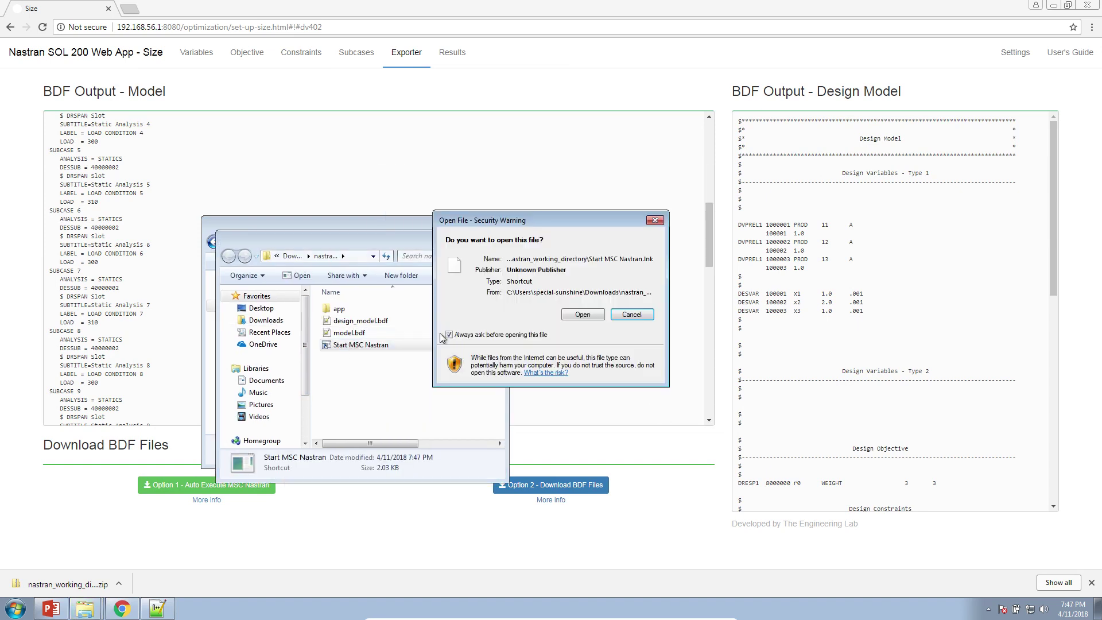
pyautogui.click(576, 316)
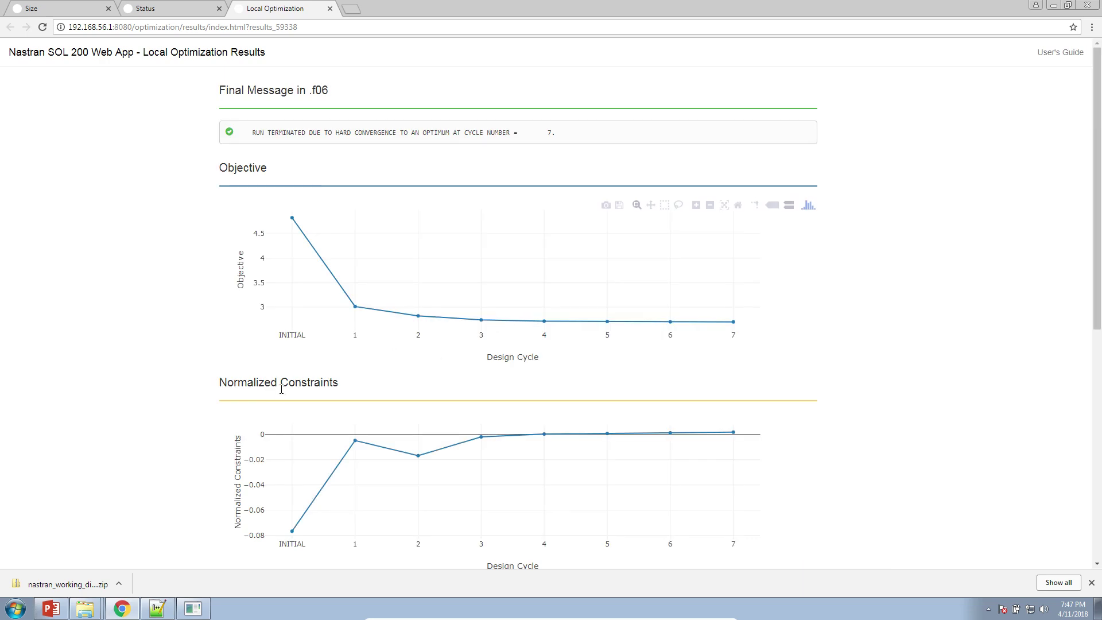
pyautogui.click(1090, 583)
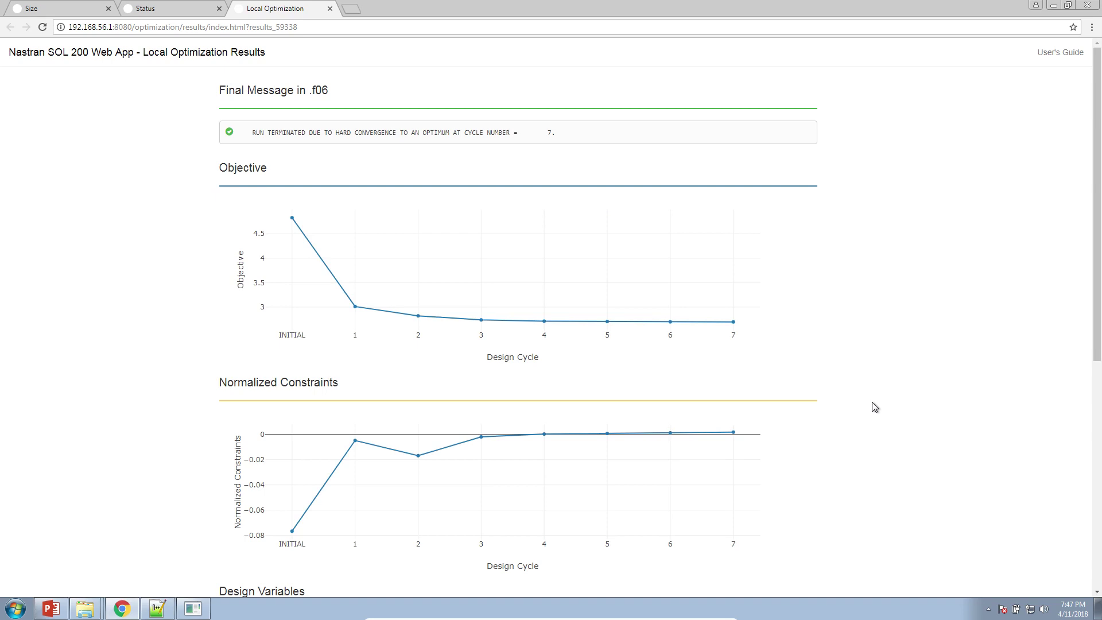
# Step: Examine the objective's initial and final values in the Local Optimization results, and show only X1 in the Design Variables plot
pyautogui.doubleClick(109, 27)
pyautogui.click(131, 107)
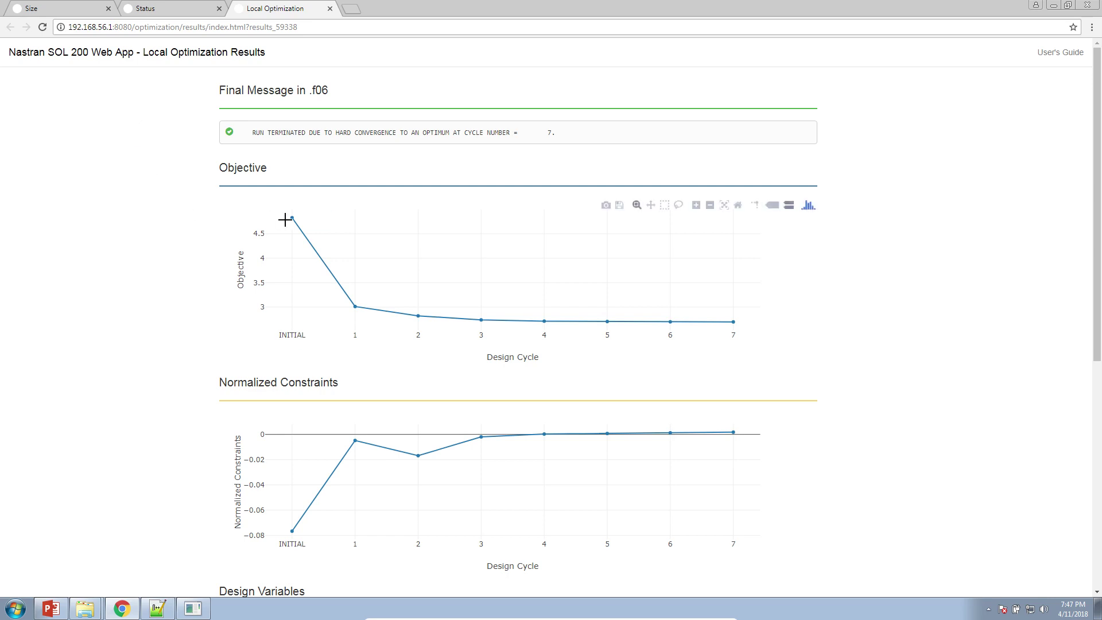
pyautogui.moveTo(293, 221)
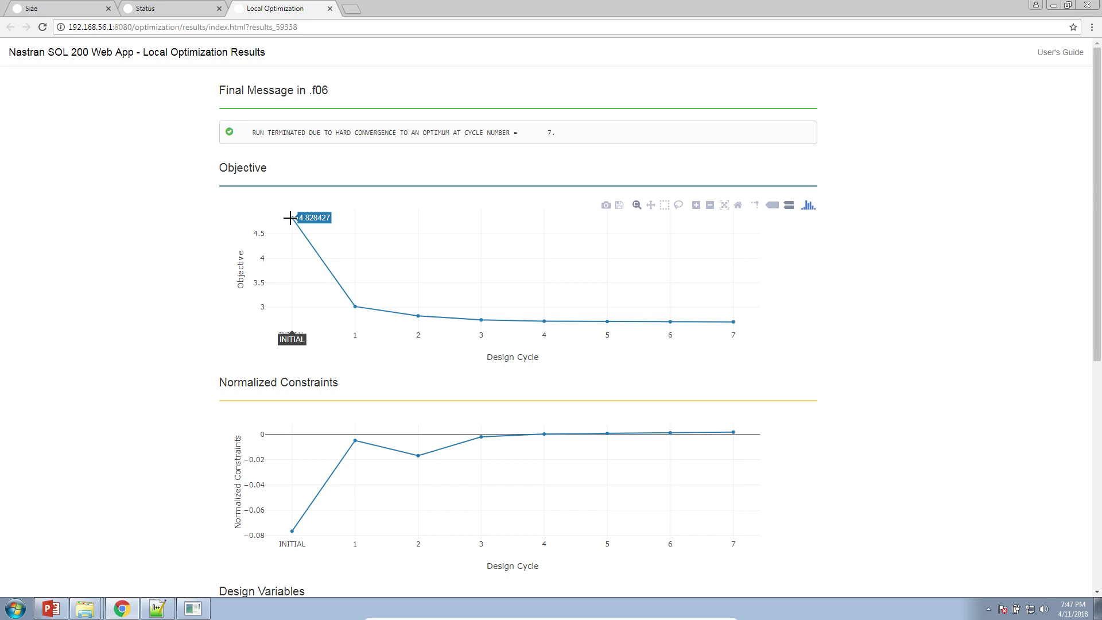
pyautogui.moveTo(735, 321)
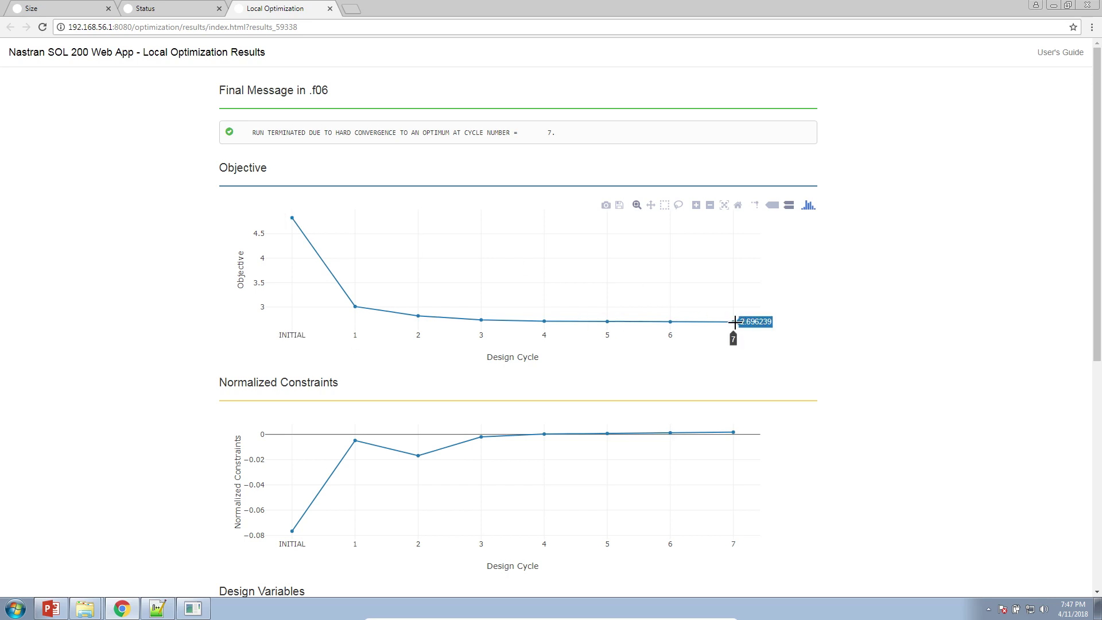
pyautogui.scroll(-7, 871, 362)
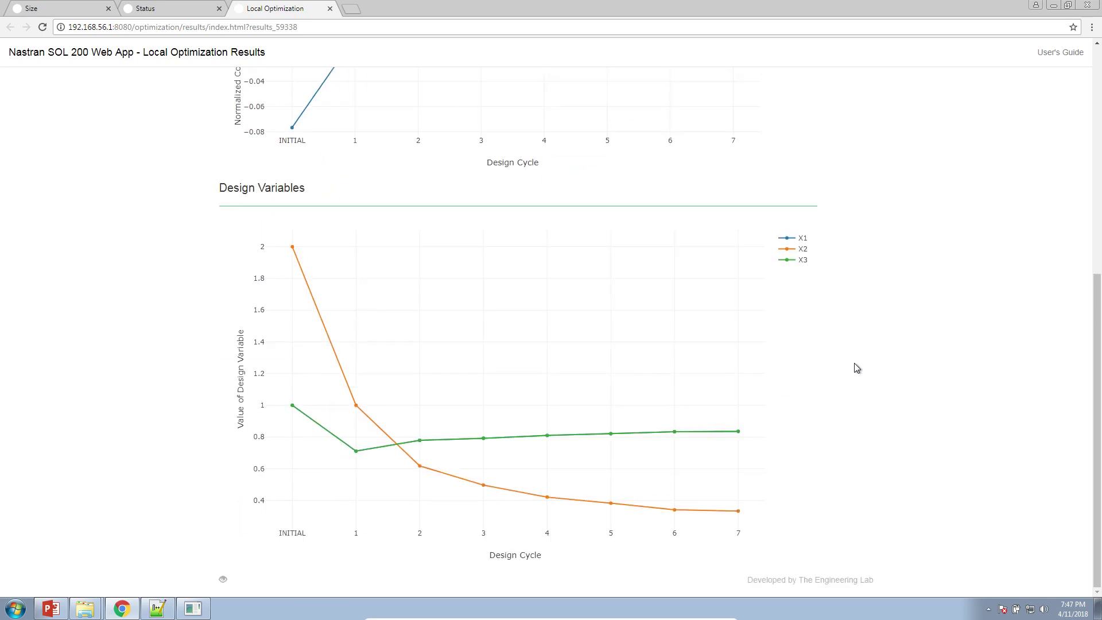
pyautogui.click(801, 259)
pyautogui.click(802, 250)
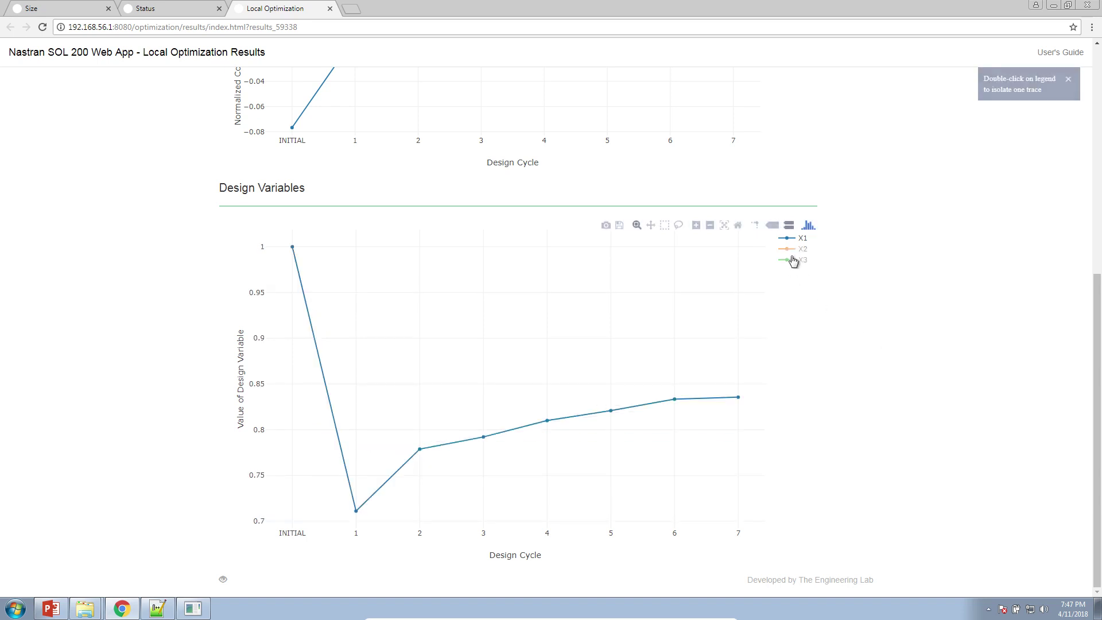
# Step: Close Chrome, the Start MSC Nastran console, both File Explorer windows and Notepad++
pyautogui.click(91, 9)
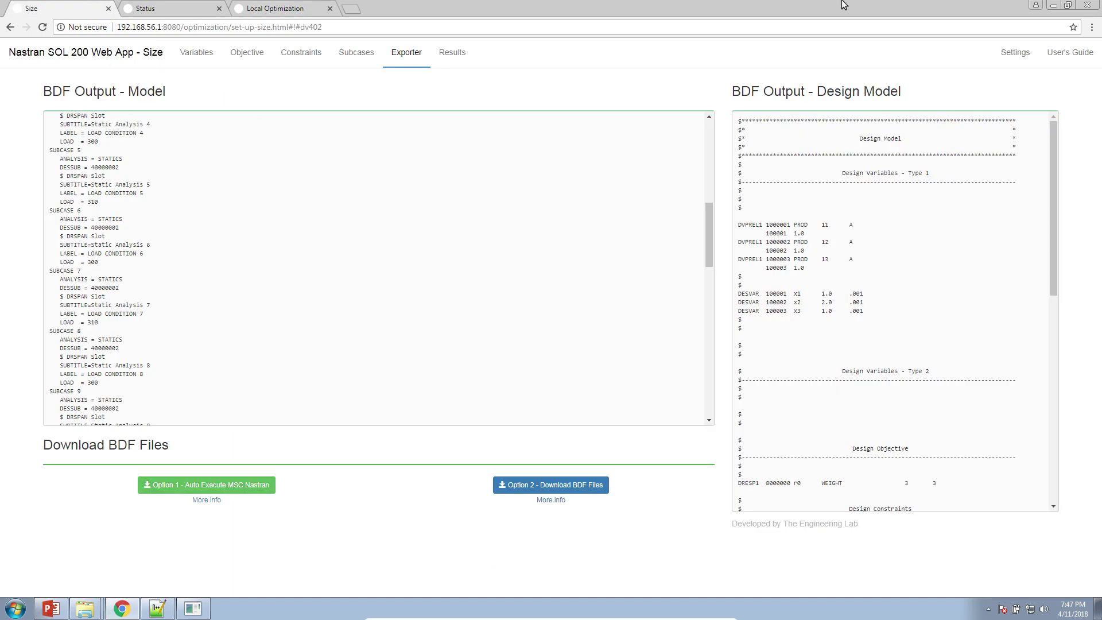
pyautogui.click(1087, 4)
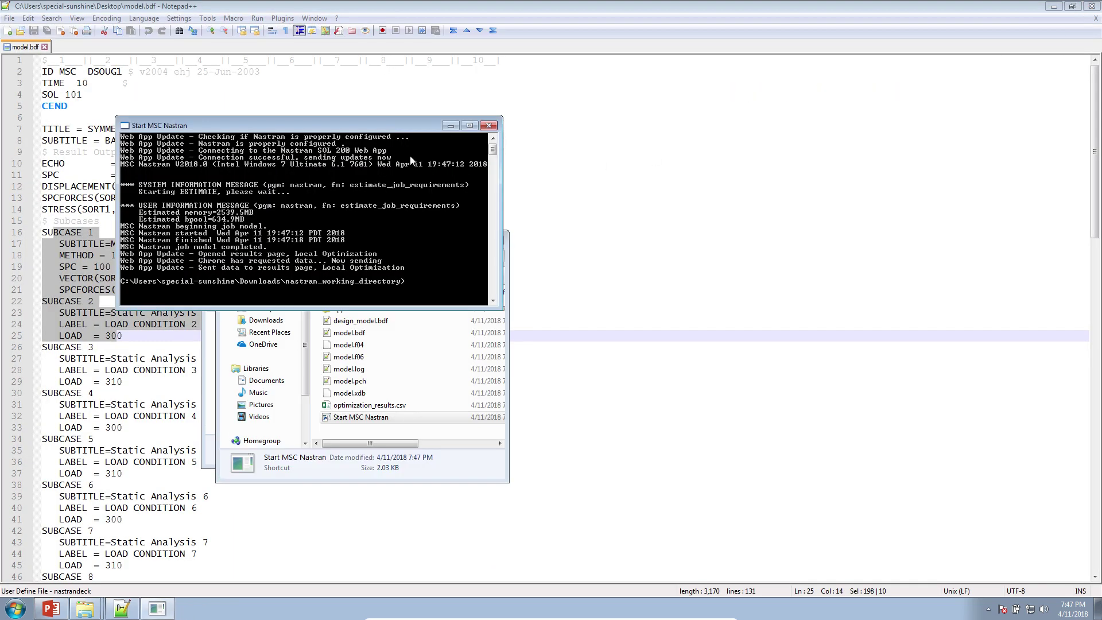
pyautogui.click(488, 125)
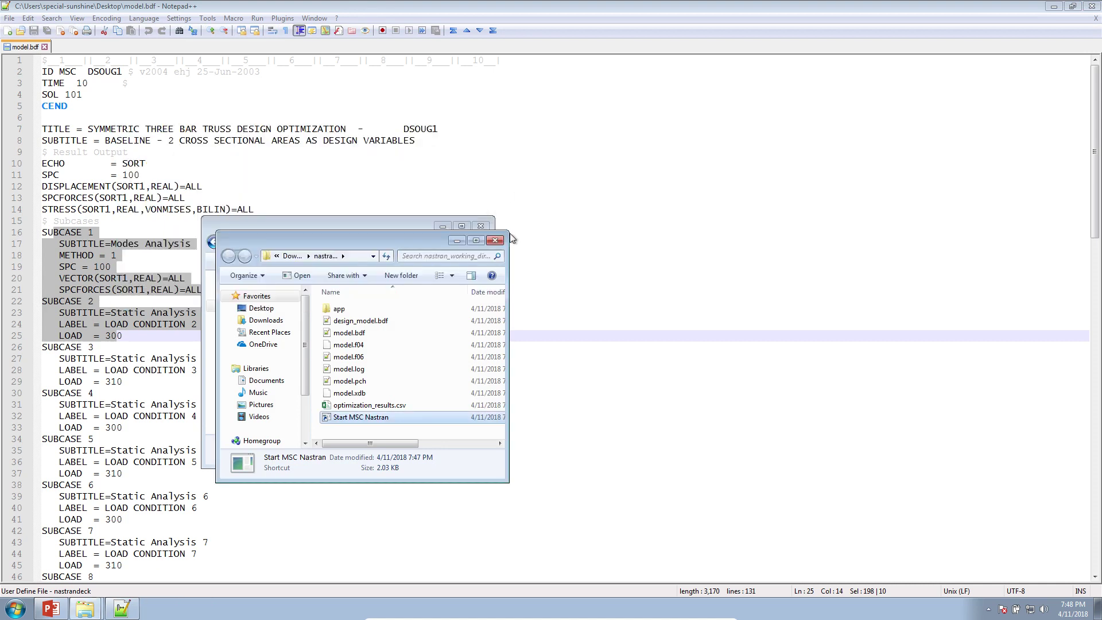
pyautogui.click(495, 240)
pyautogui.click(481, 225)
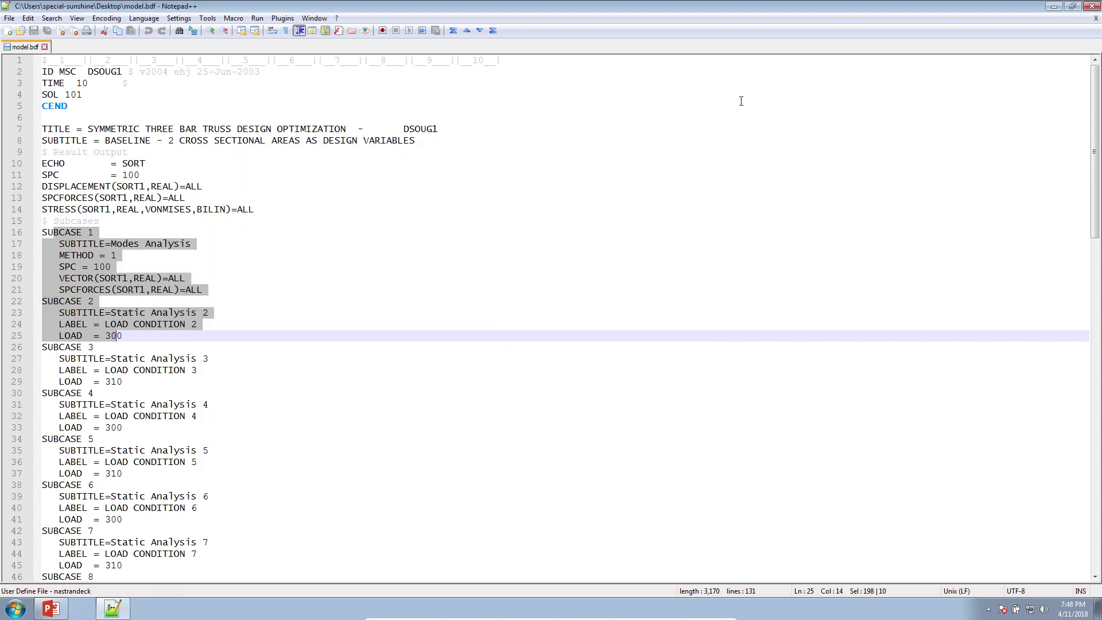
pyautogui.click(1091, 6)
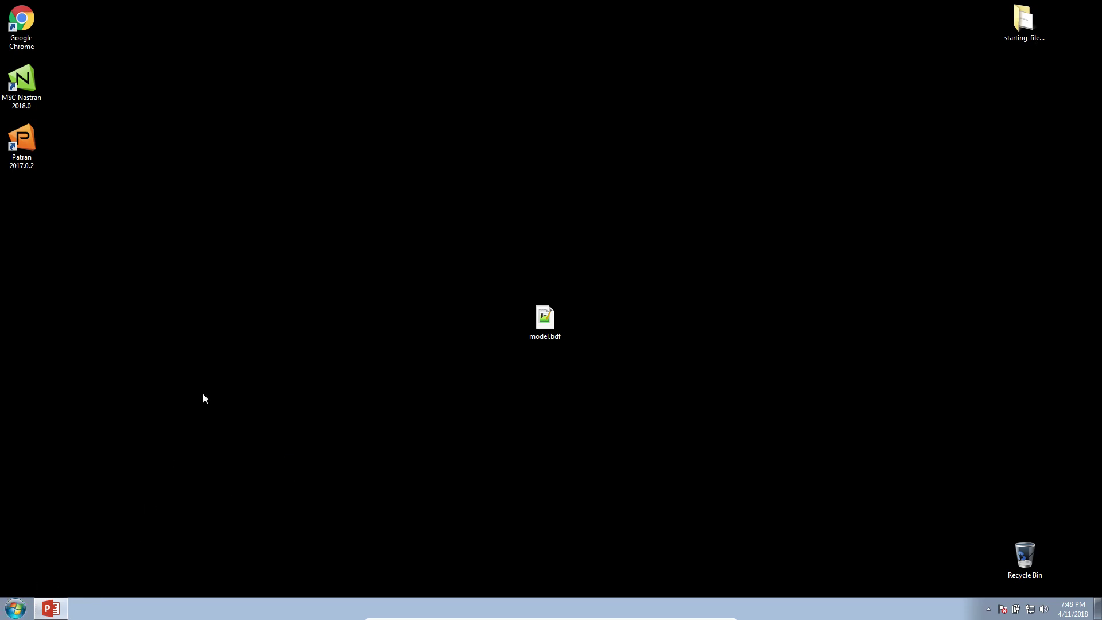
# Step: Reopen Chrome and load the Size optimization setup page of the Nastran SOL 200 Web App
pyautogui.doubleClick(30, 38)
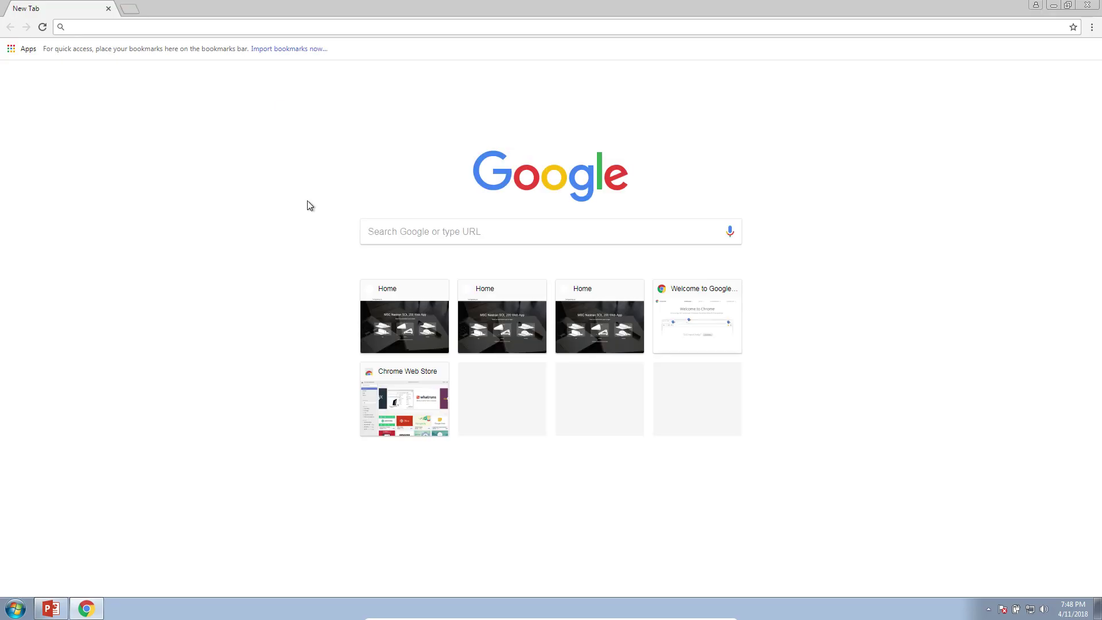
pyautogui.click(415, 323)
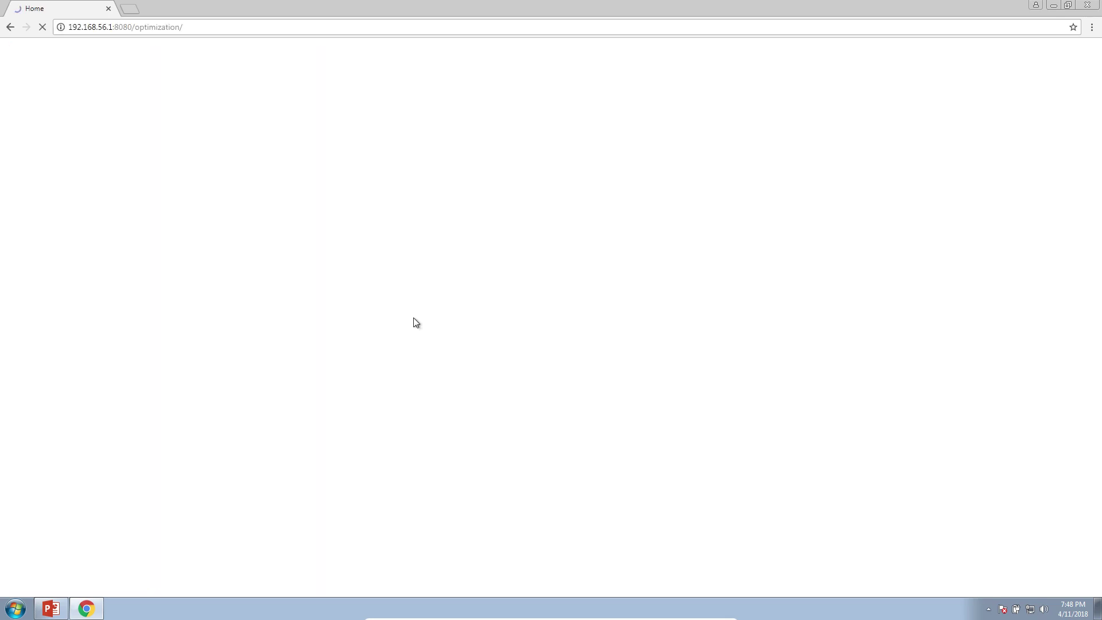
pyautogui.click(380, 327)
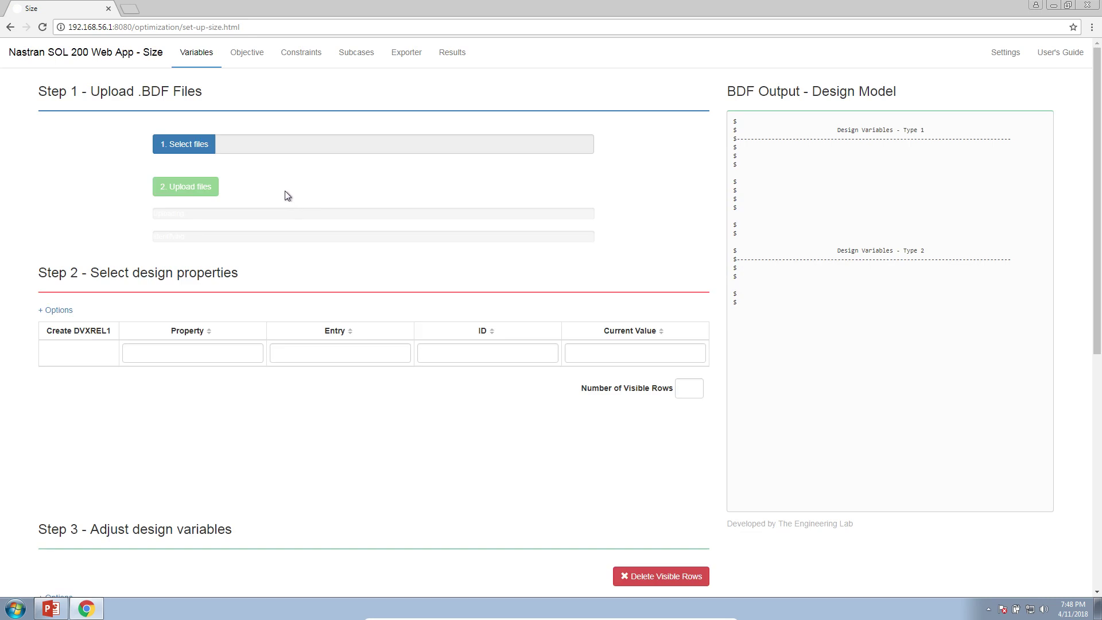
# Step: Select design_model.bdf and model.bdf from Downloads\nastran_working_directory and upload both files
pyautogui.click(207, 145)
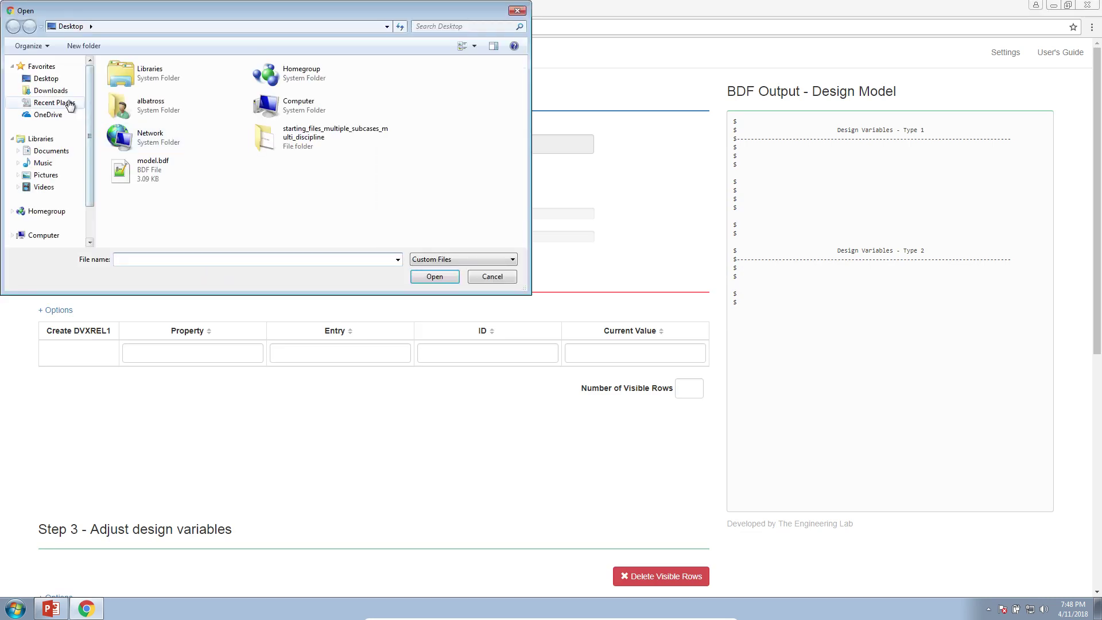
pyautogui.click(57, 91)
pyautogui.doubleClick(157, 80)
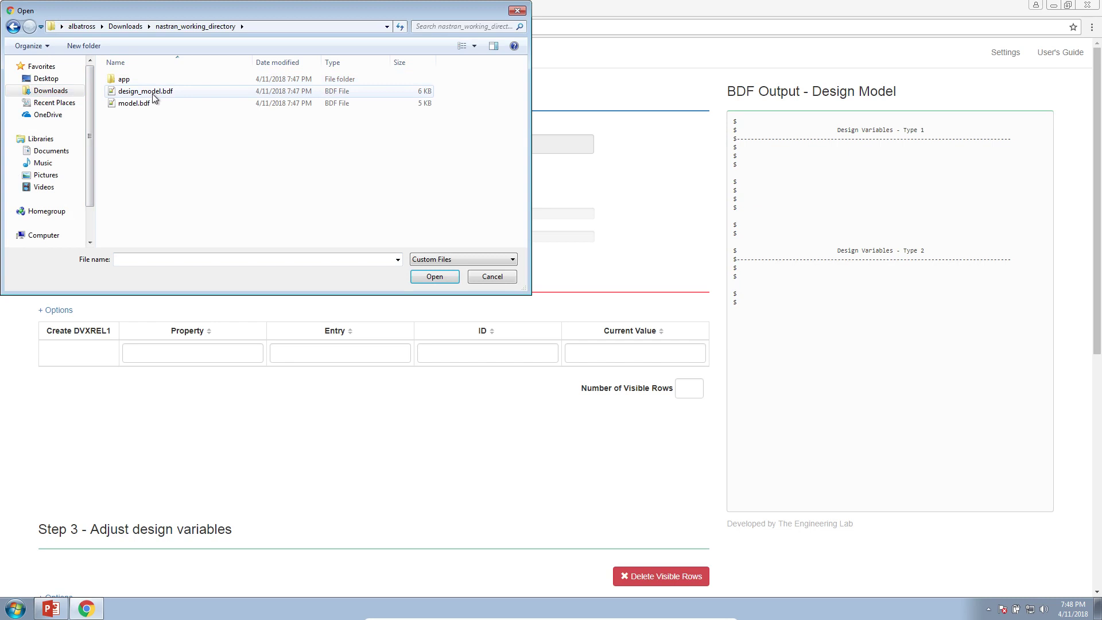
pyautogui.click(153, 93)
pyautogui.keyDown('ctrl'); pyautogui.click(153, 104); pyautogui.keyUp('ctrl')
pyautogui.click(425, 279)
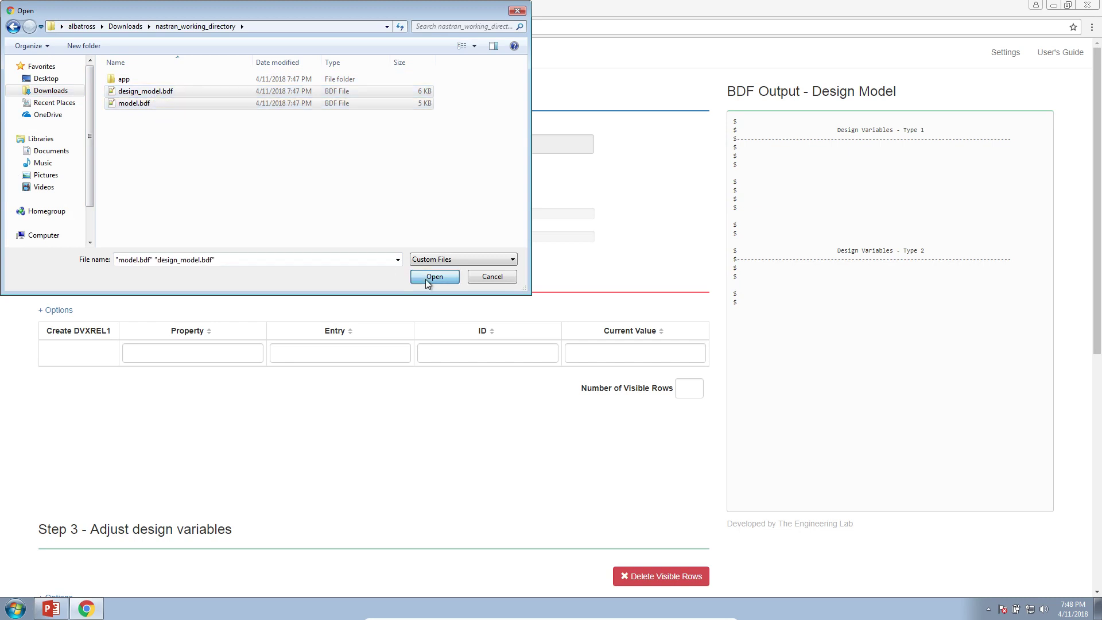
pyautogui.click(186, 186)
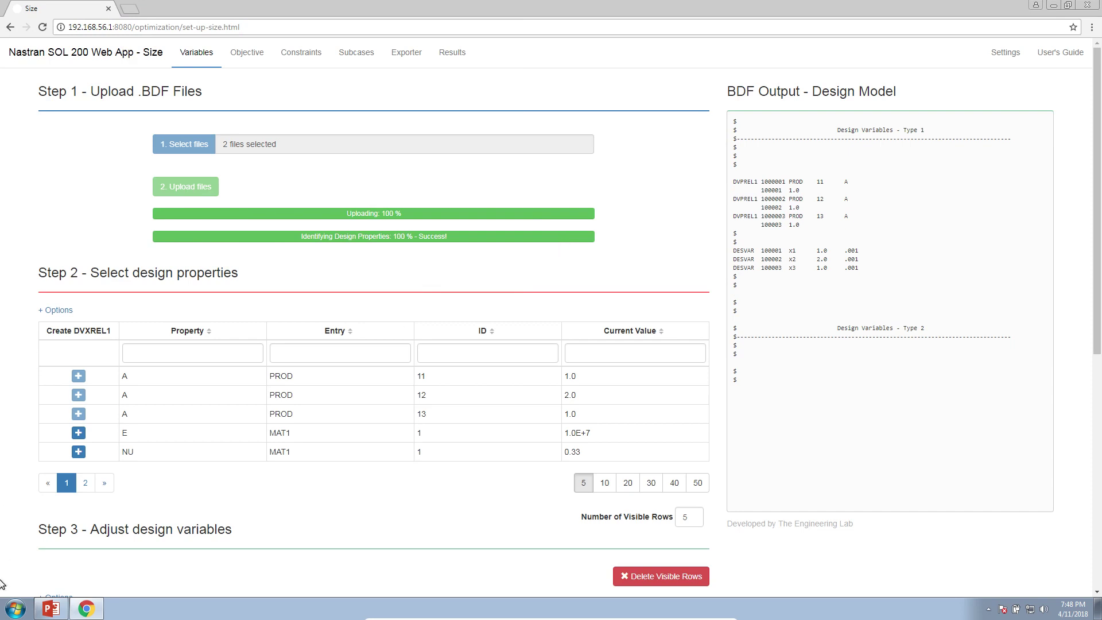
# Step: Open the Downloads folder in File Explorer and open model.bdf from nastran_working_directory
pyautogui.click(16, 608)
pyautogui.click(178, 441)
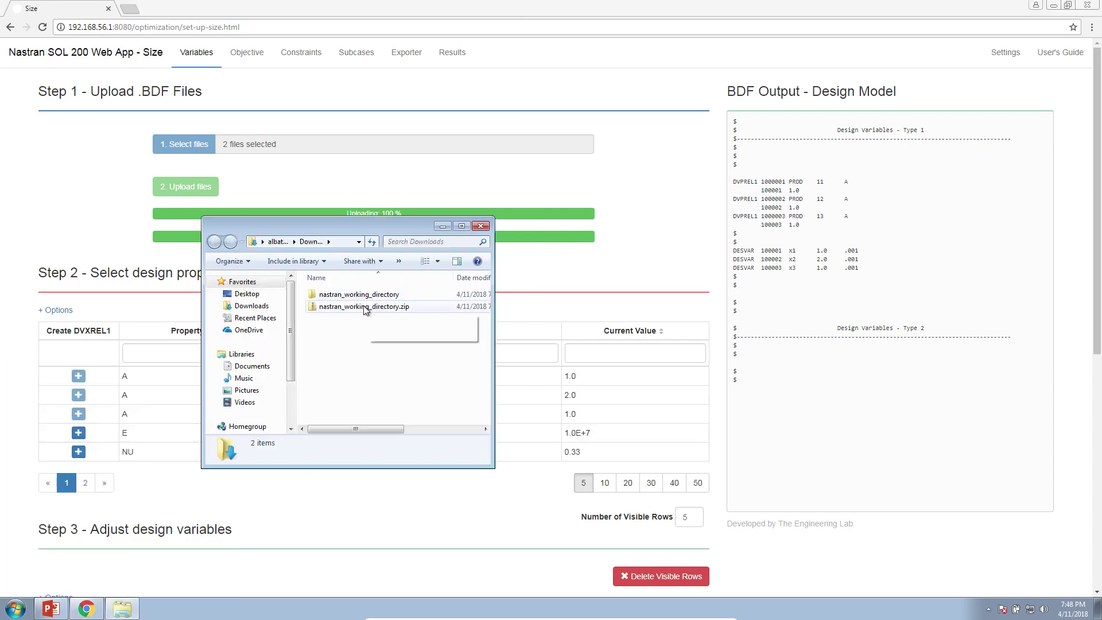
pyautogui.doubleClick(358, 295)
pyautogui.doubleClick(337, 319)
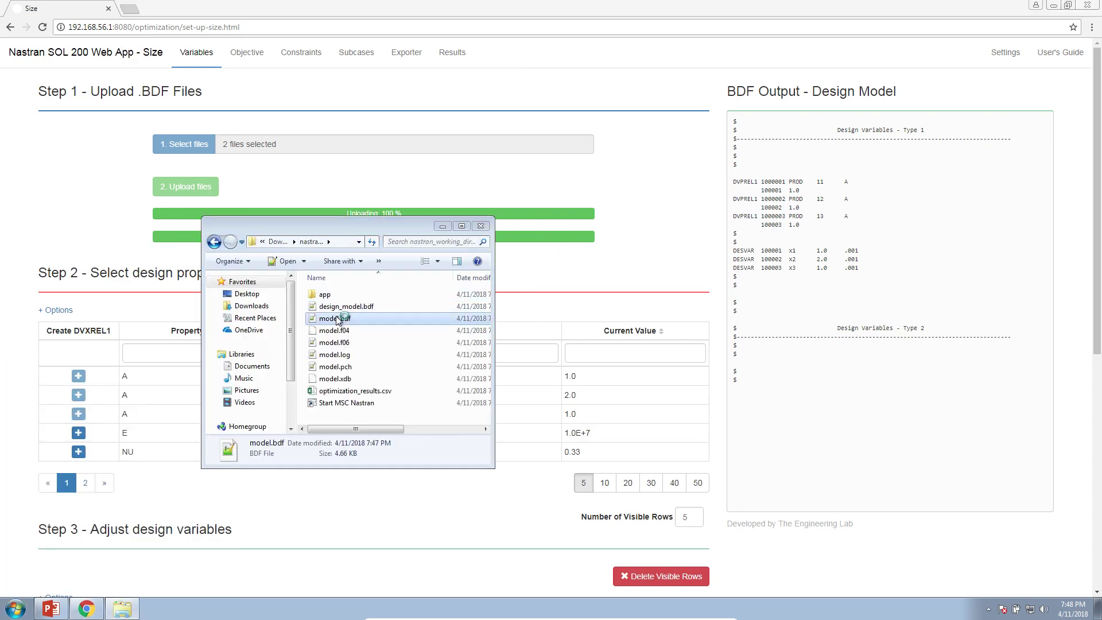
# Step: Switch back to Chrome and review the imported design variables, objective and constraints
pyautogui.click(86, 608)
pyautogui.scroll(-4, 268, 404)
pyautogui.scroll(-3, 268, 403)
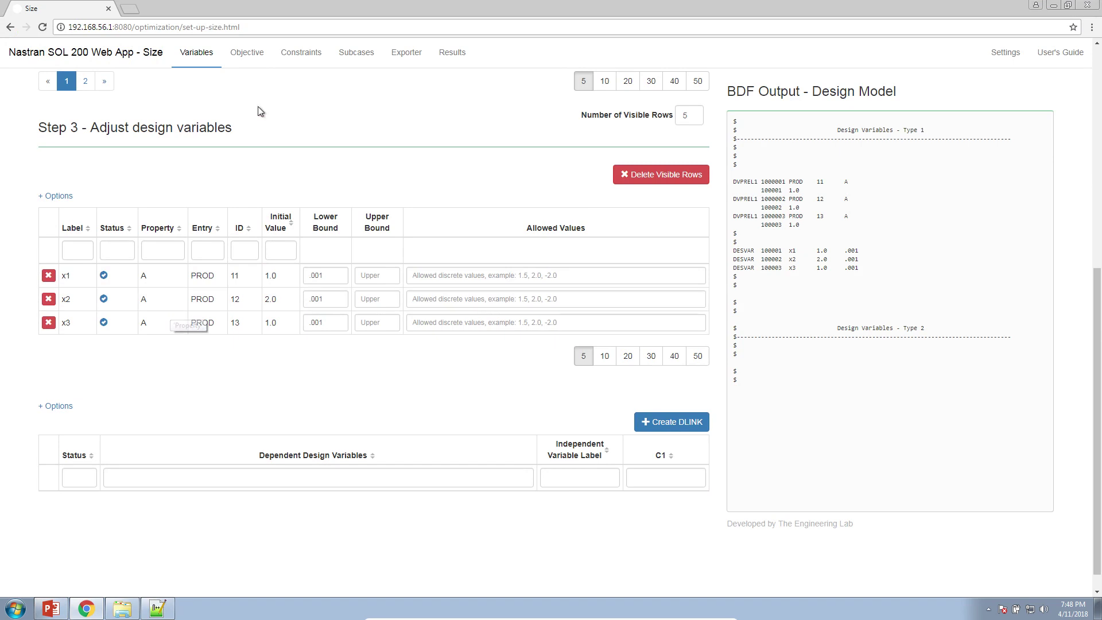
pyautogui.click(256, 56)
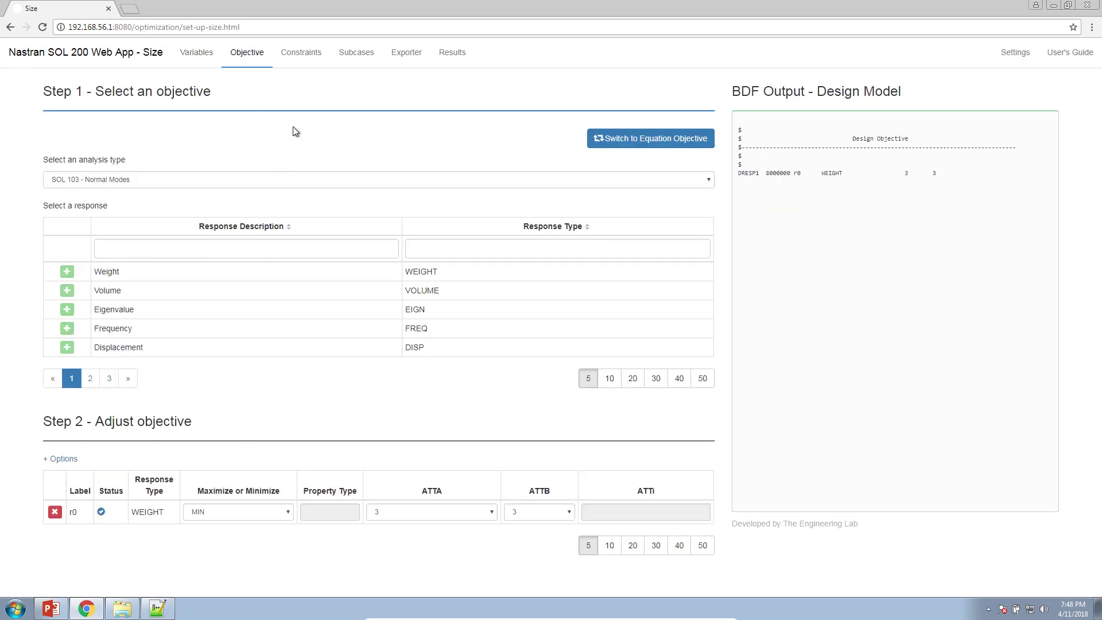
pyautogui.click(298, 59)
pyautogui.scroll(-3, 241, 435)
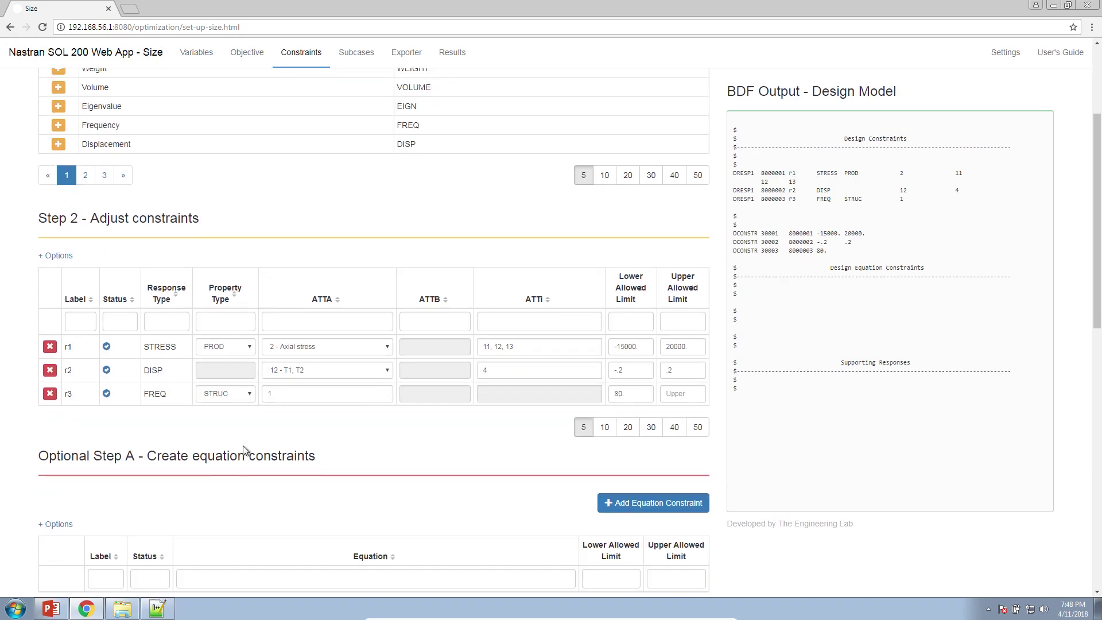
pyautogui.click(195, 54)
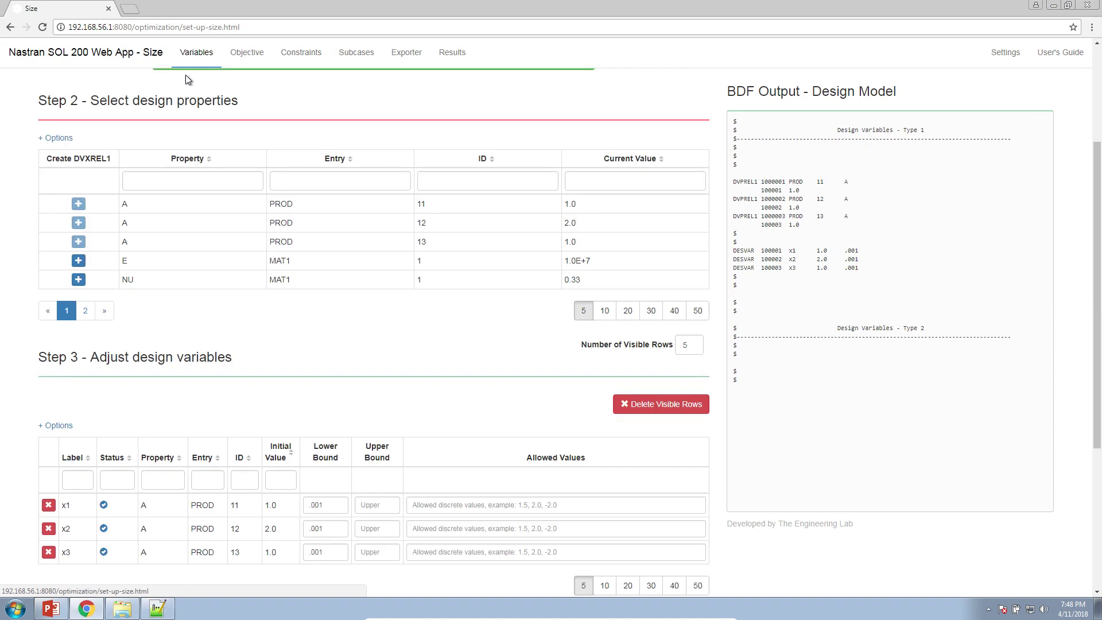
pyautogui.scroll(3, 352, 447)
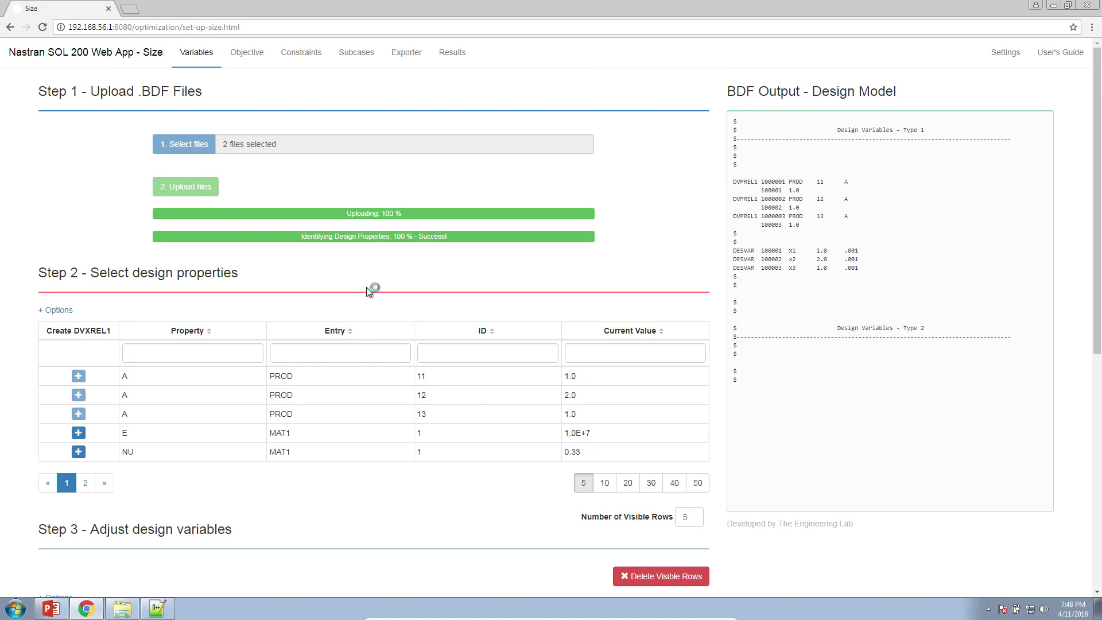
# Step: Set the optimization type to Perform Global Optimization and enable Advanced Configuration of Global Optimization
pyautogui.click(1004, 53)
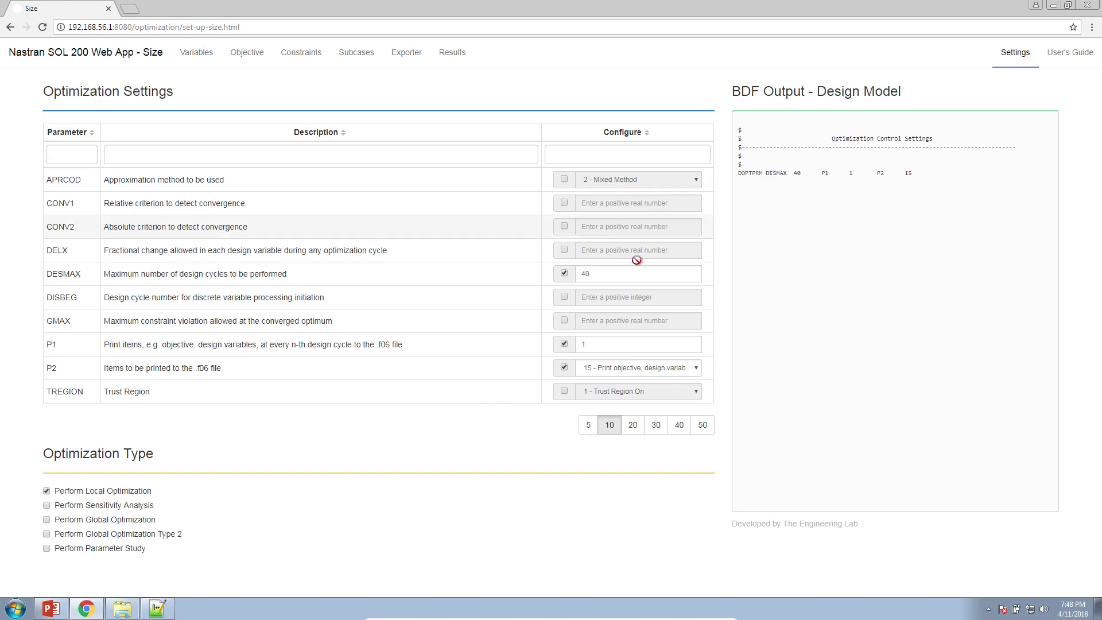
pyautogui.click(128, 521)
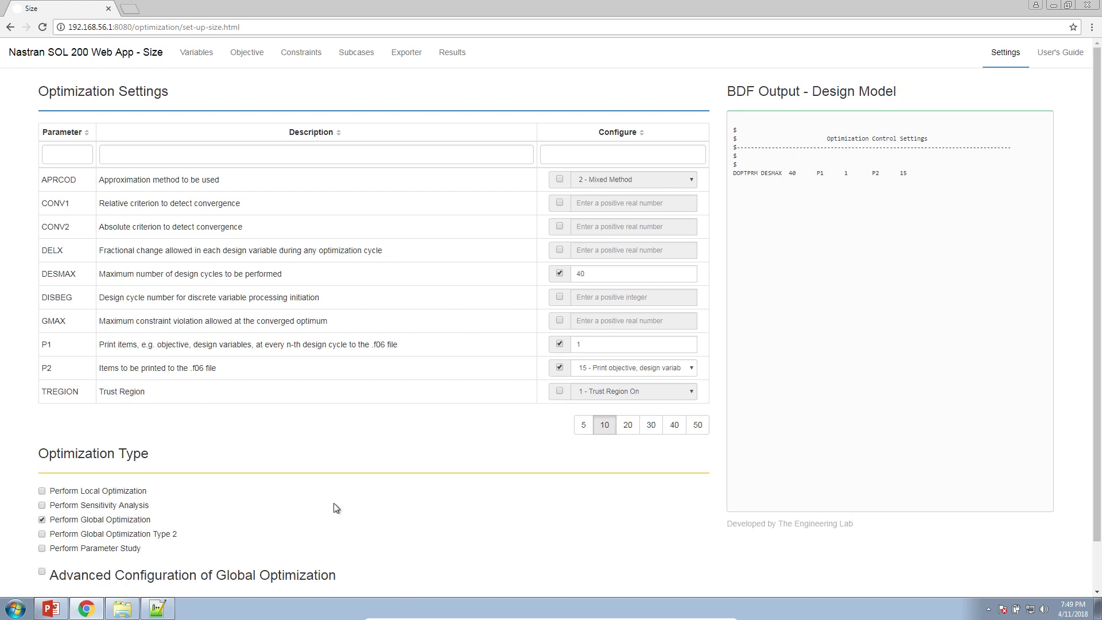
pyautogui.scroll(-1, 321, 511)
pyautogui.click(284, 522)
# Step: Set Nglsmax to 5 in the Global Optimization Control Parameters
pyautogui.scroll(-8, 302, 491)
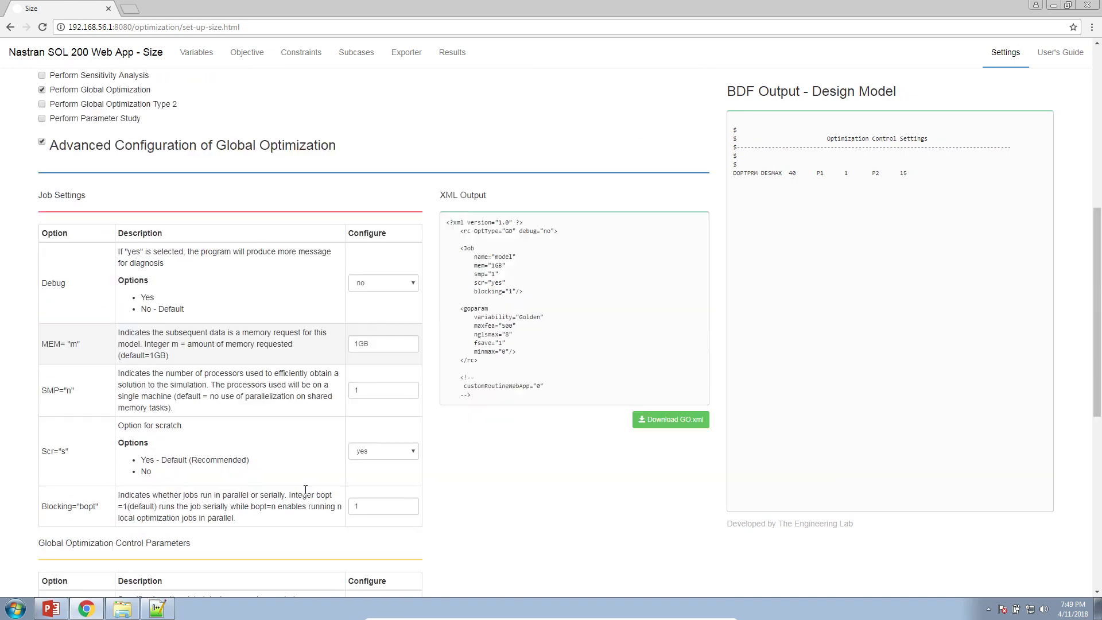
pyautogui.scroll(-6, 304, 490)
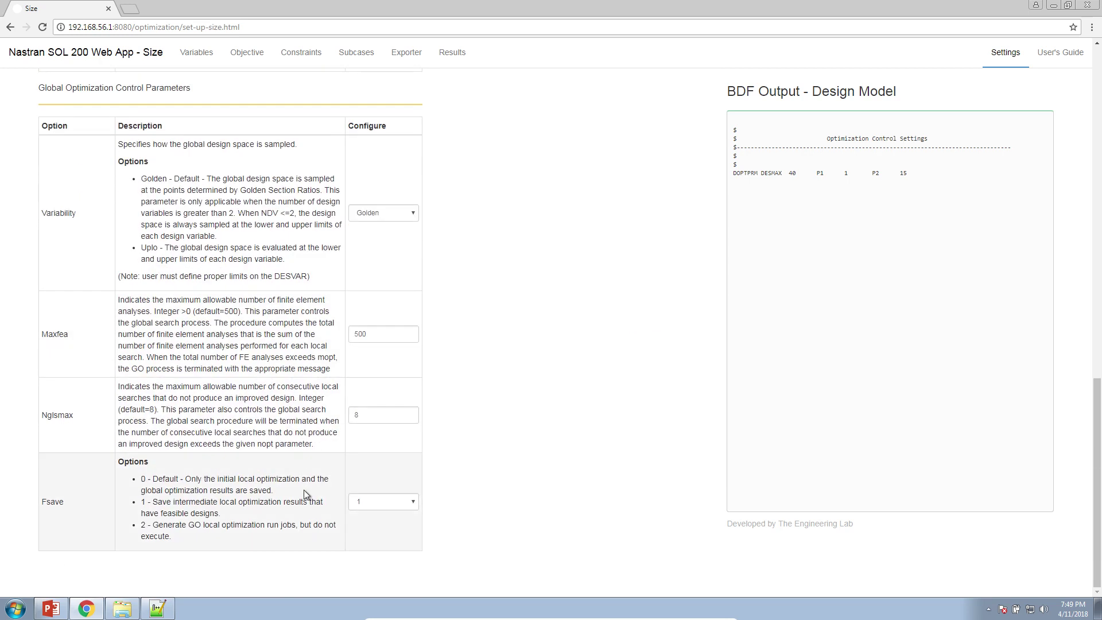
pyautogui.click(358, 415)
pyautogui.press('BackSpace')
pyautogui.write('5')
pyautogui.click(462, 451)
pyautogui.scroll(15, 451, 466)
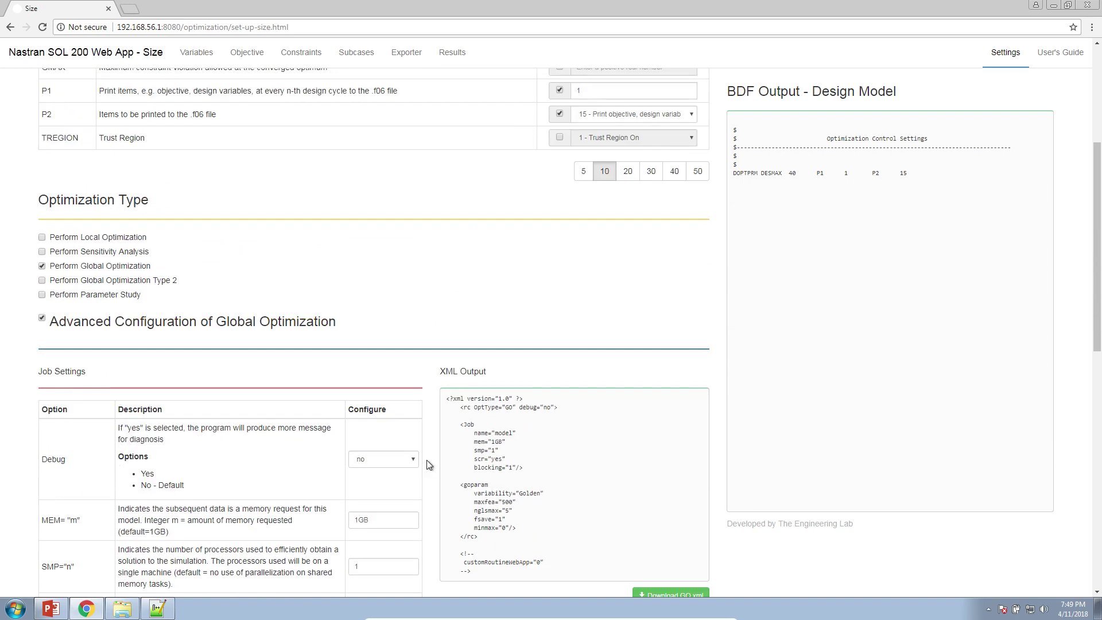
pyautogui.scroll(3, 428, 464)
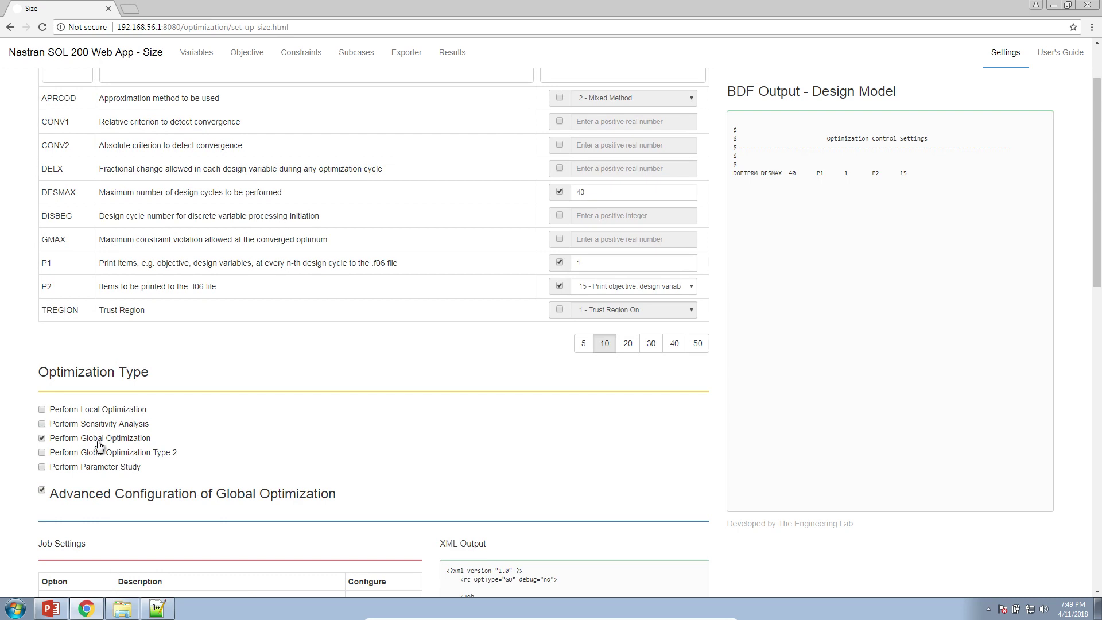
# Step: Resolve the flagged design variable errors by setting the upper bounds of x1 to 2., x2 to 3. and x3 to 2
pyautogui.click(413, 64)
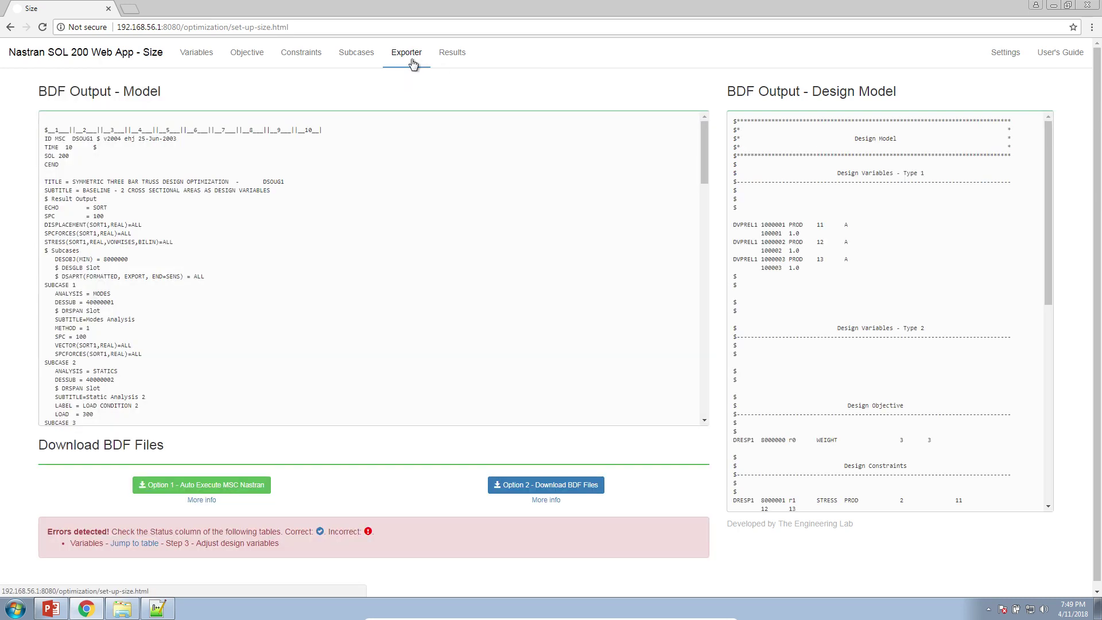
pyautogui.click(149, 544)
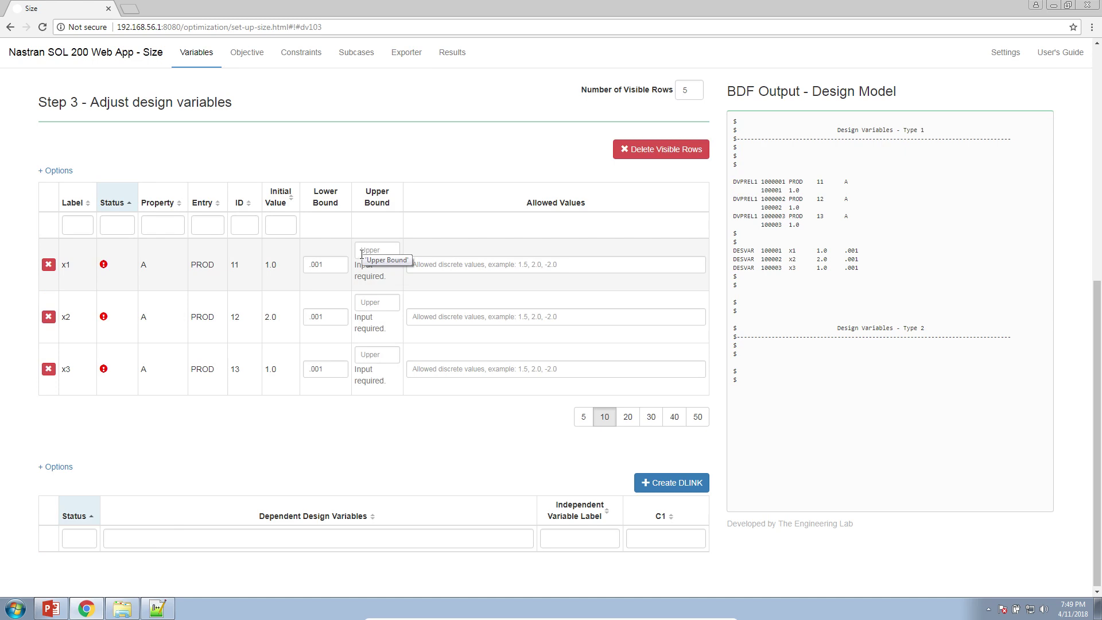
pyautogui.click(361, 256)
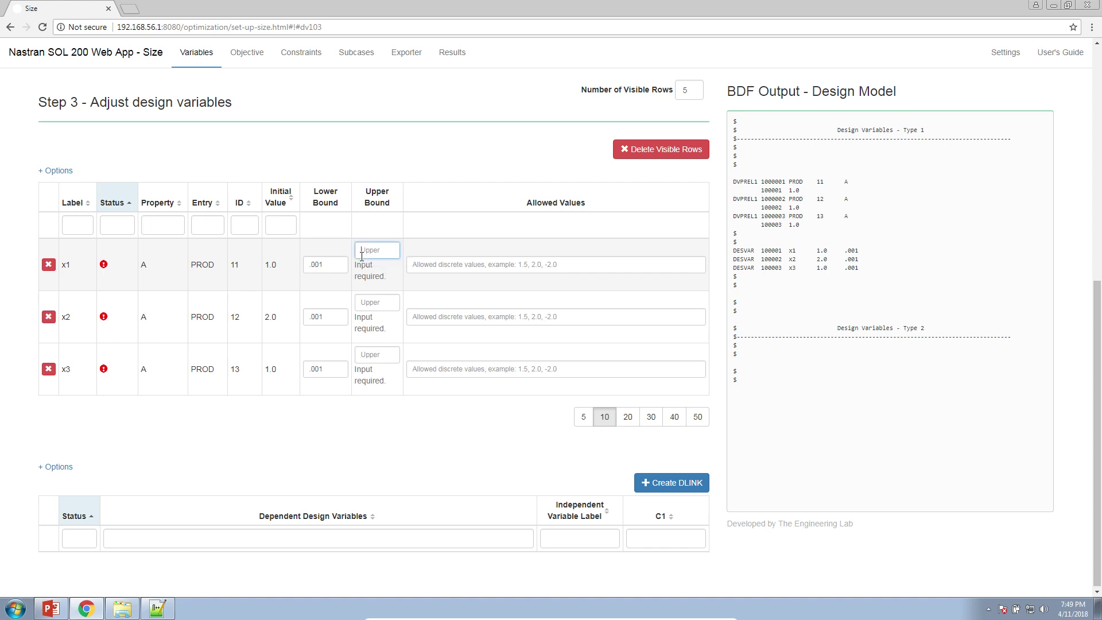
pyautogui.write('2.')
pyautogui.click(373, 277)
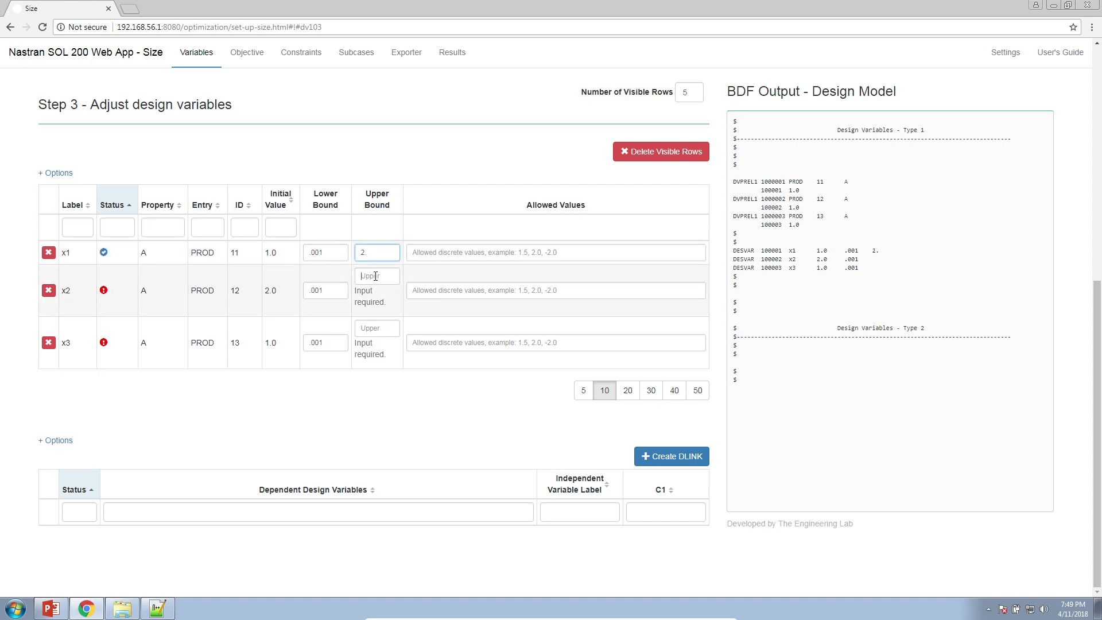
pyautogui.write('3.')
pyautogui.click(377, 301)
pyautogui.write('2.')
pyautogui.click(381, 365)
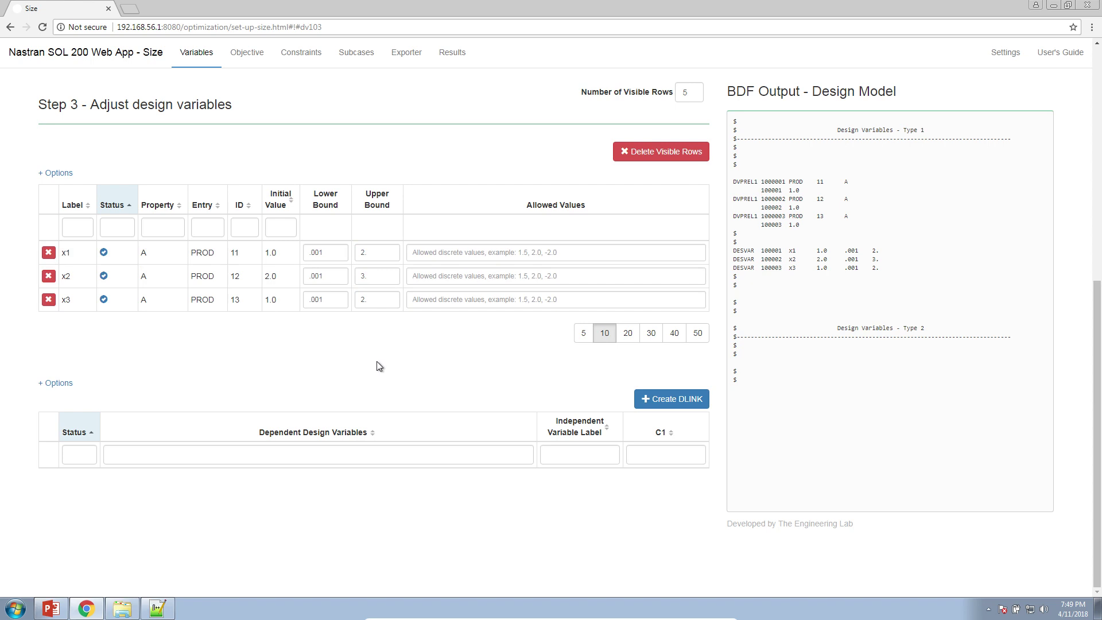
# Step: Export the auto-execute MSC Nastran package and extract nastran_working_directory (1).zip into a Downloads folder named nastran_working_directory_go
pyautogui.click(419, 63)
pyautogui.click(265, 485)
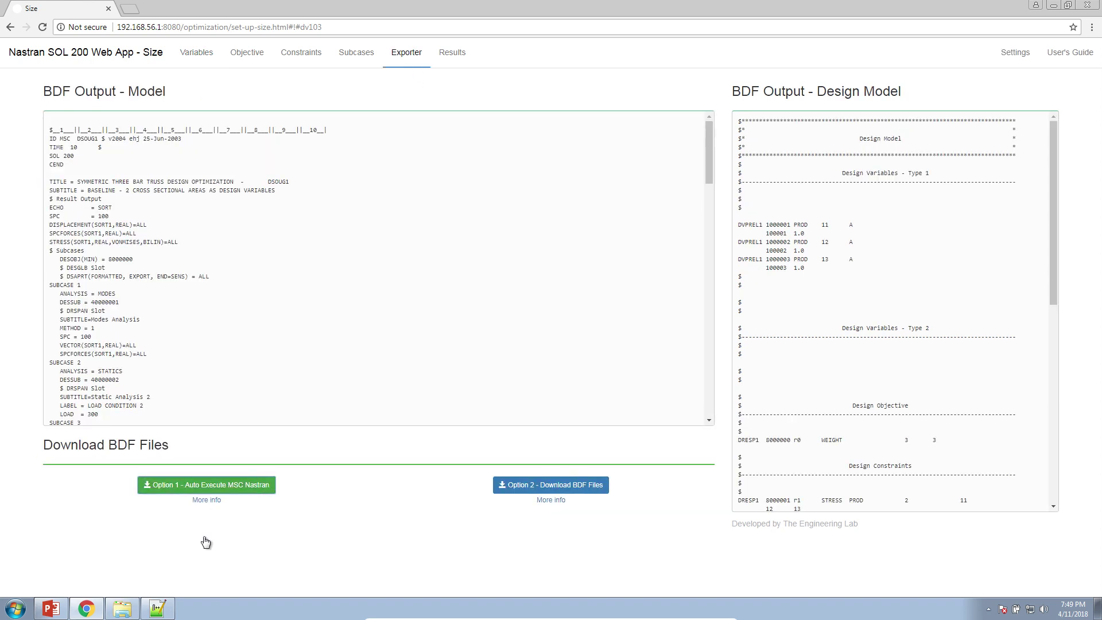
pyautogui.click(122, 608)
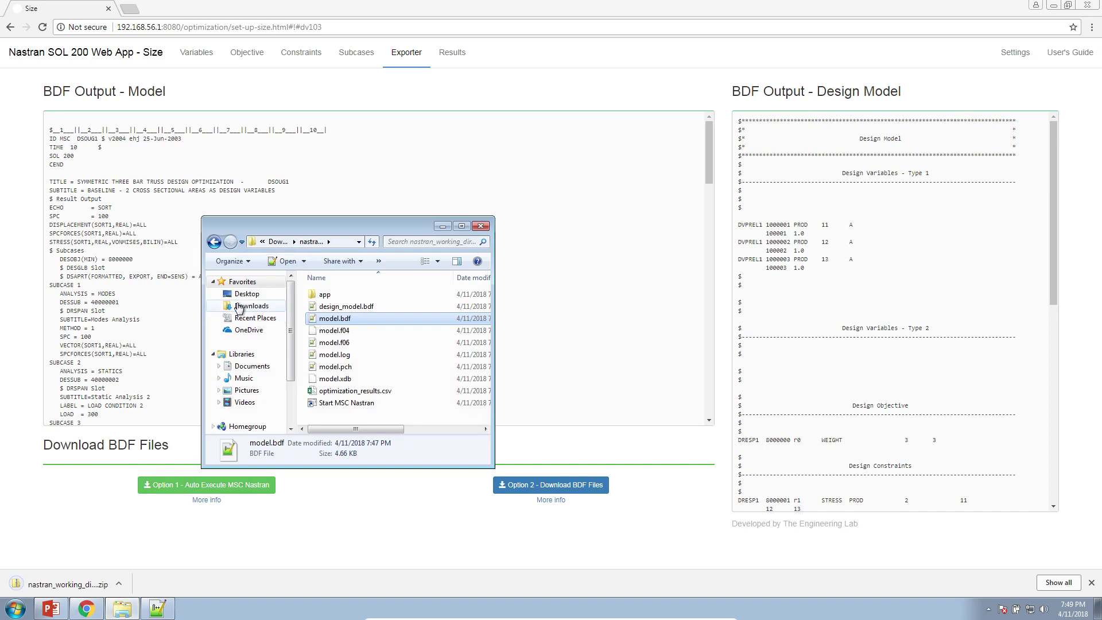
pyautogui.rightClick(350, 306)
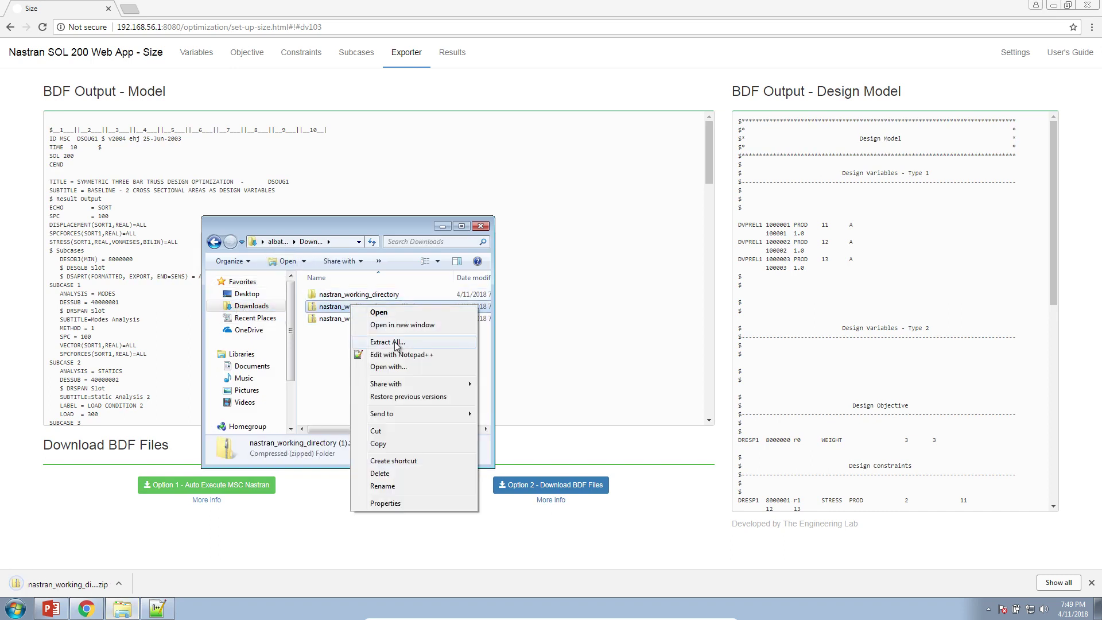
pyautogui.click(399, 343)
pyautogui.click(604, 254)
pyautogui.press('End')
pyautogui.press('BackSpace')
pyautogui.press('BackSpace')
pyautogui.press('BackSpace')
pyautogui.press('BackSpace')
pyautogui.write('_go')
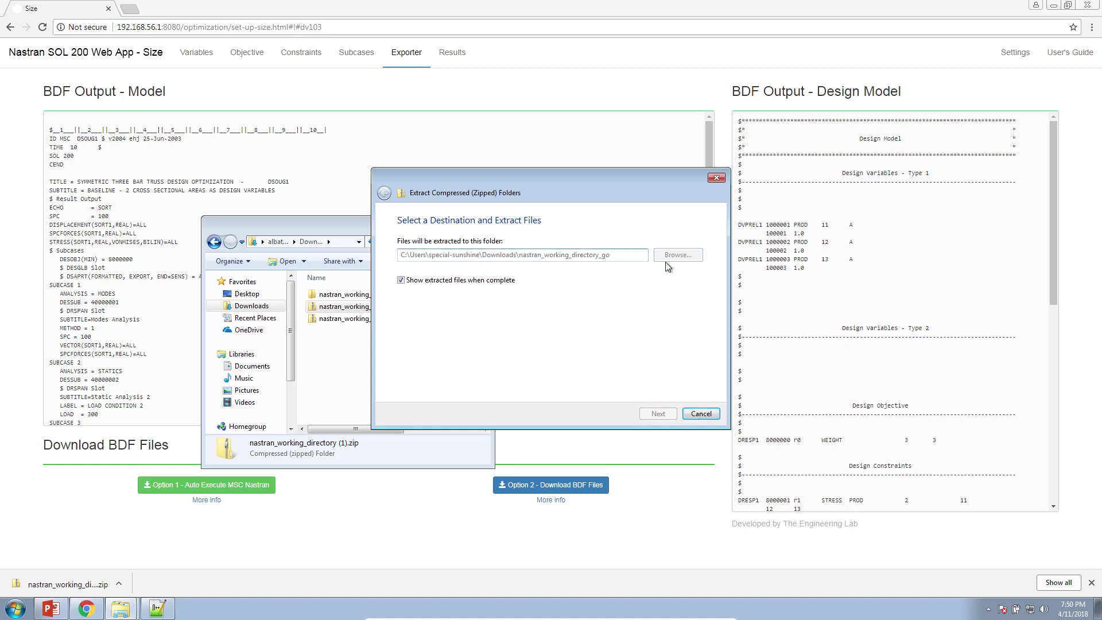
pyautogui.press('Return')
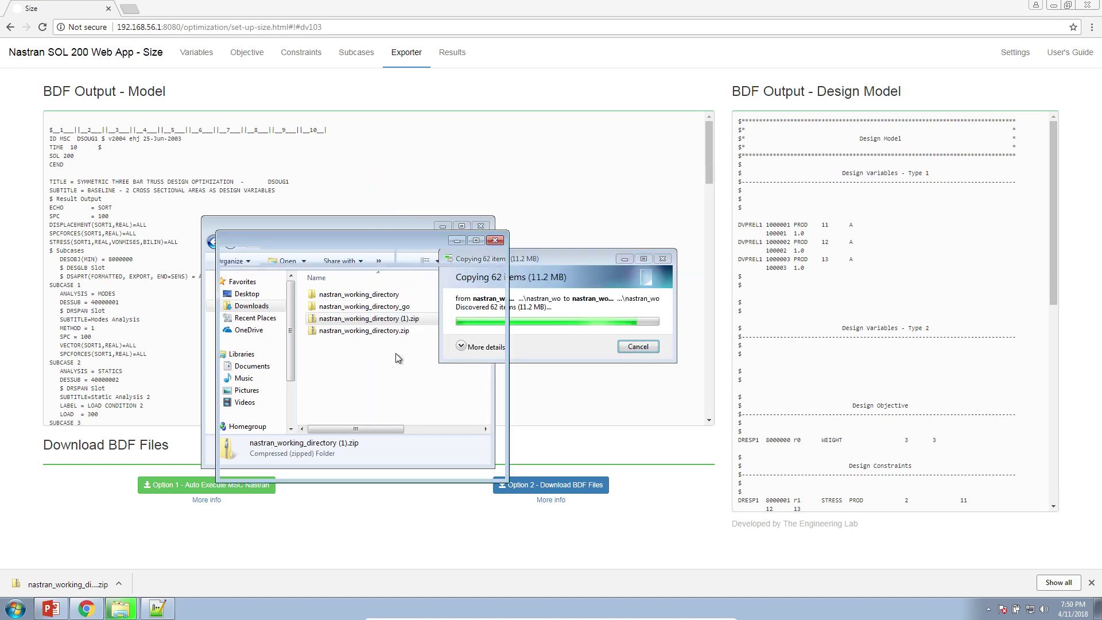
# Step: Run Start MSC Nastran from the extracted folder, allow it to open, and check the termination message of sample 0000
pyautogui.doubleClick(365, 354)
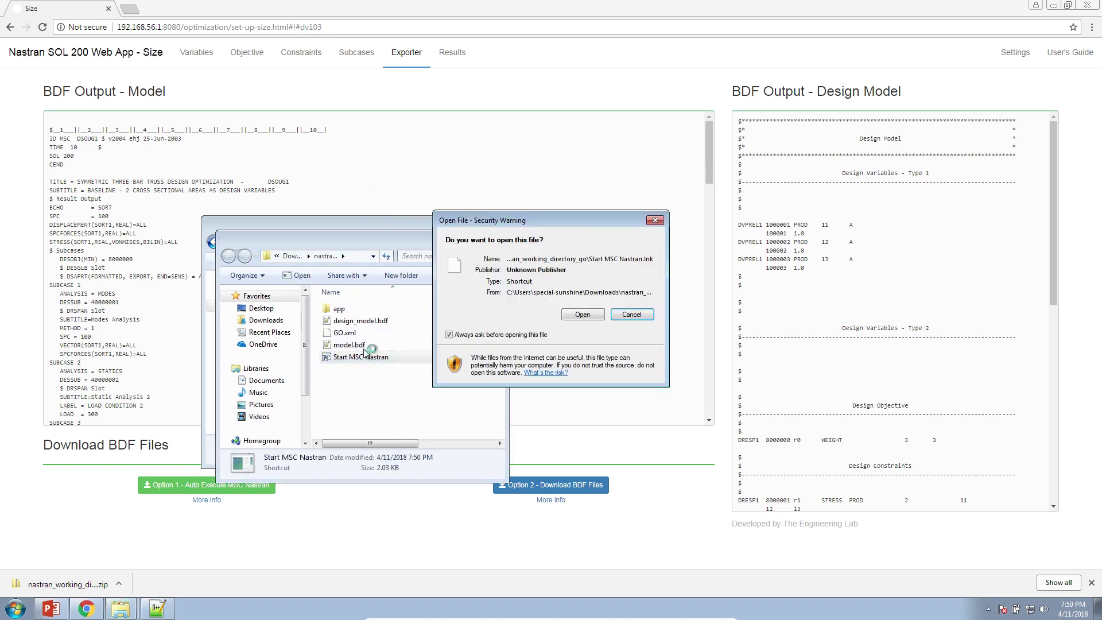
pyautogui.click(582, 314)
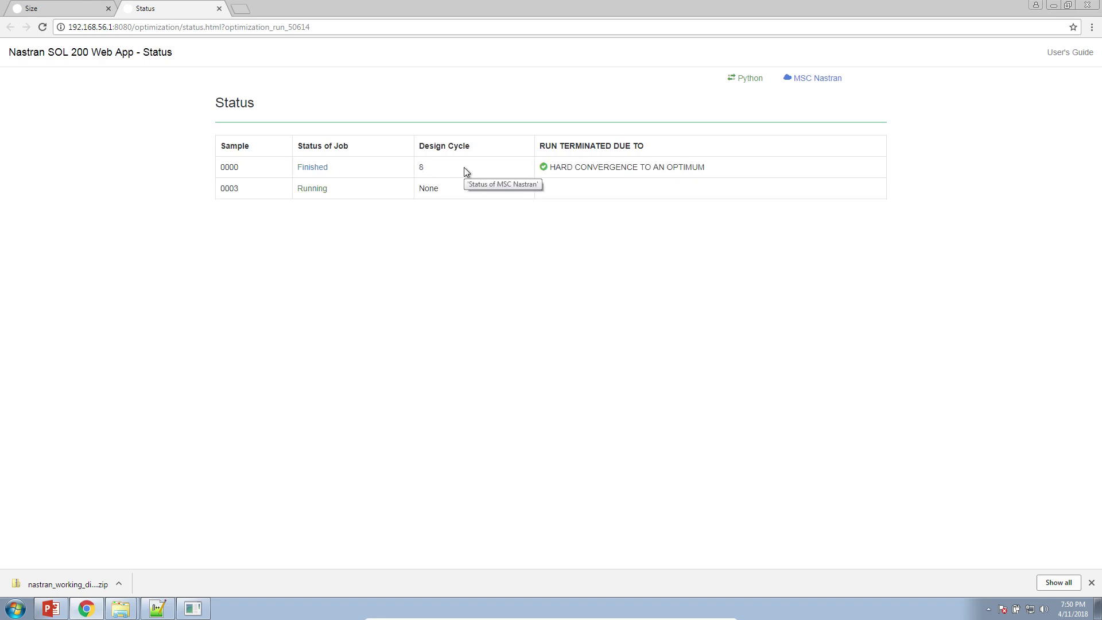
pyautogui.tripleClick(581, 165)
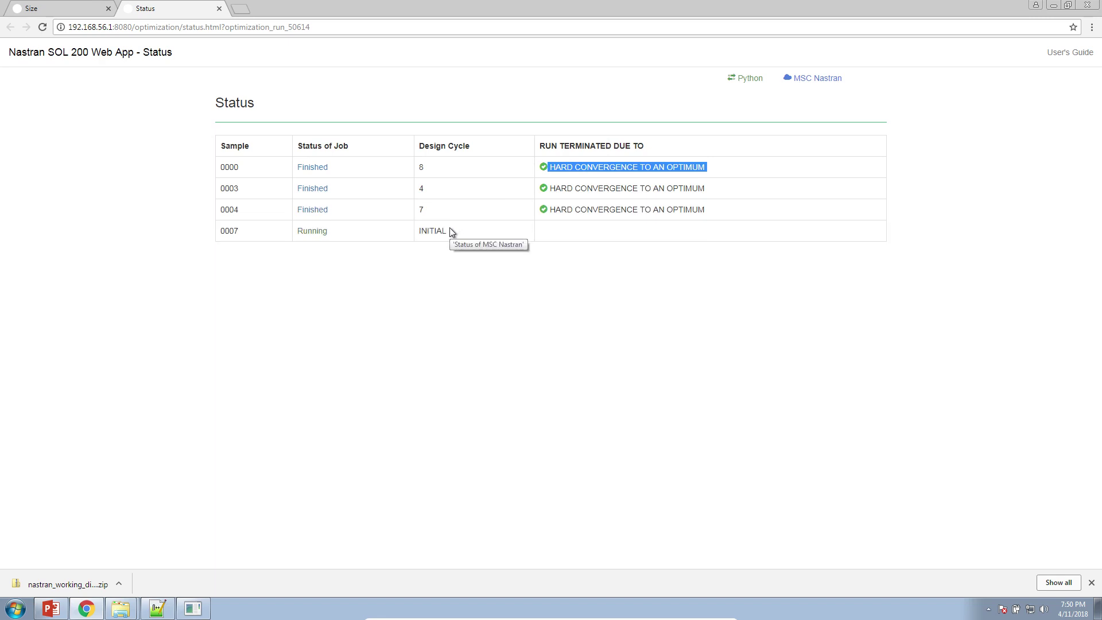
# Step: Review the design variables' initial values and bounds on the Size page, and return to the optimization job status
pyautogui.click(54, 12)
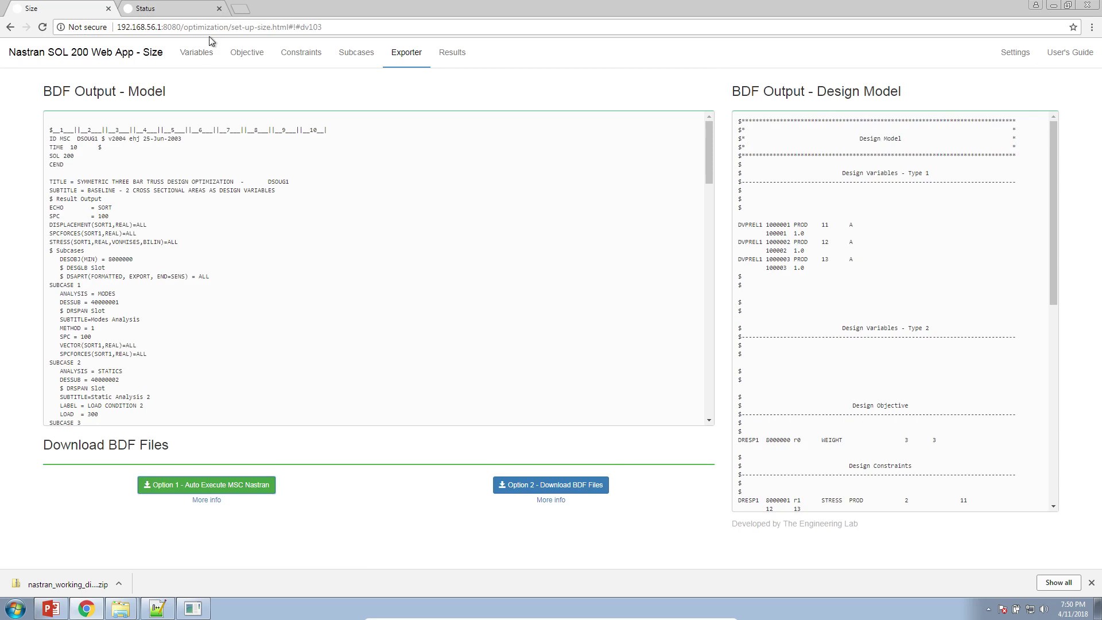
pyautogui.click(195, 51)
pyautogui.scroll(-6, 150, 429)
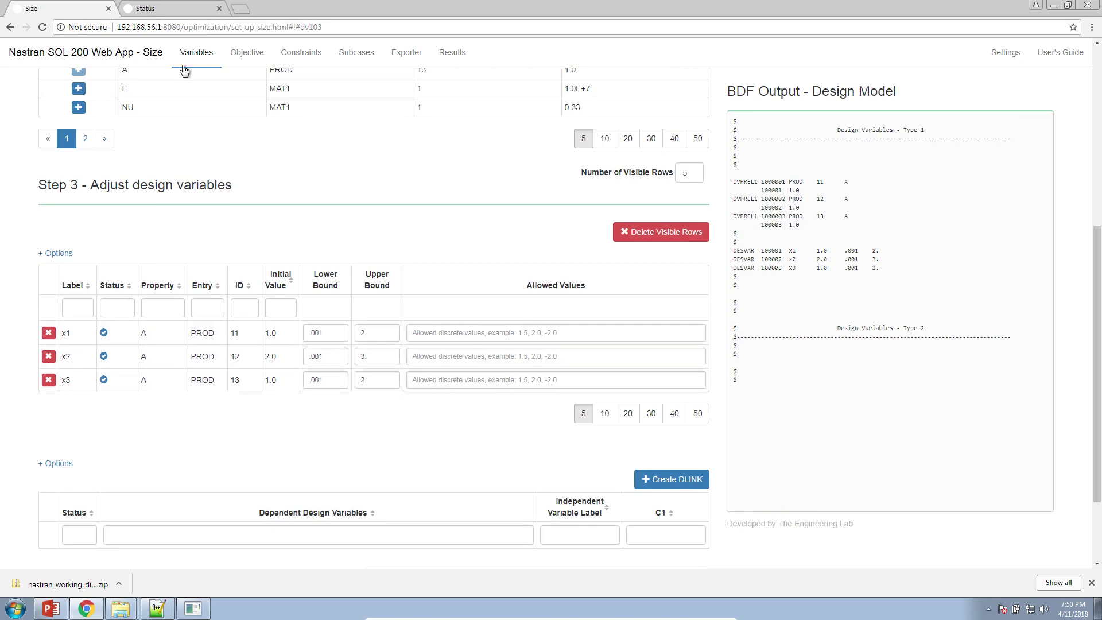
pyautogui.click(184, 10)
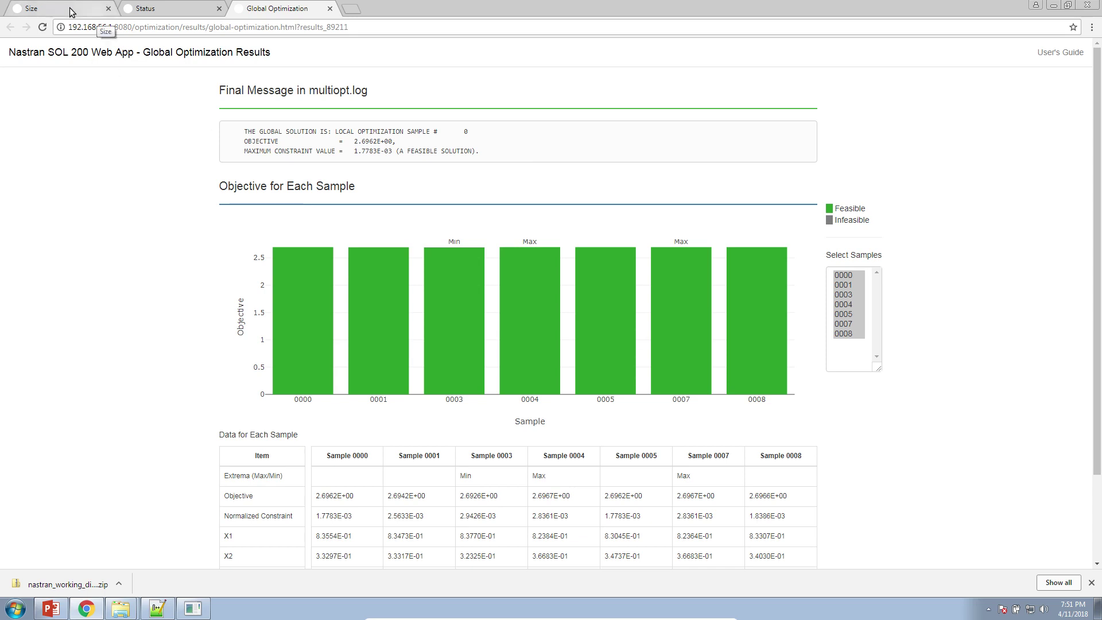
# Step: Switch to PowerPoint, present the Future Capabilities slide full screen with the laser pointer, and end the slide show
pyautogui.click(57, 610)
pyautogui.click(118, 525)
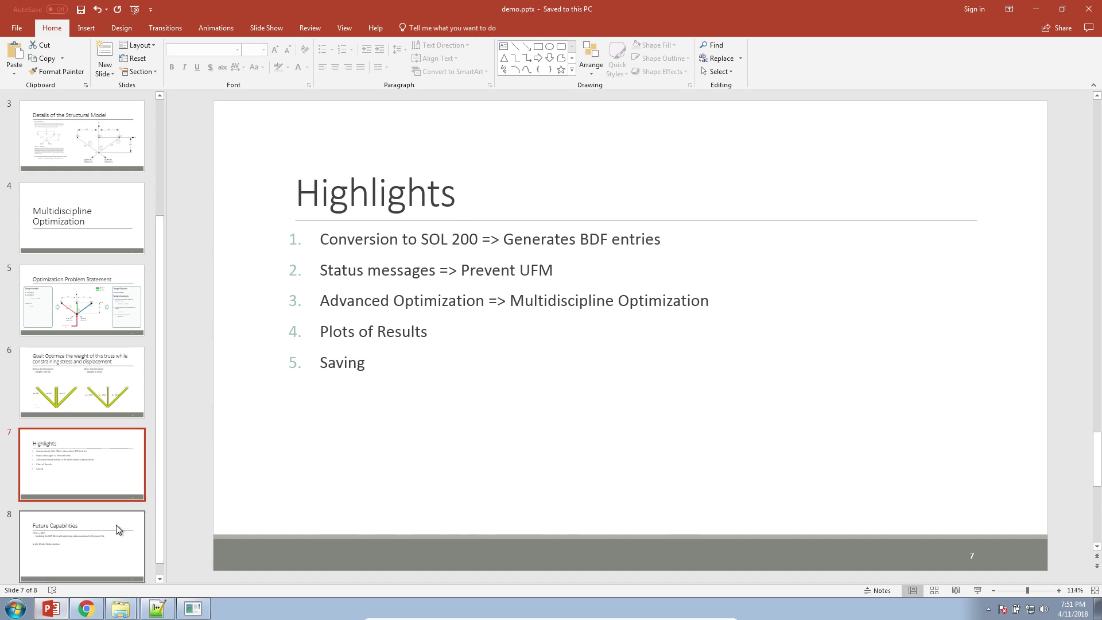
pyautogui.click(978, 590)
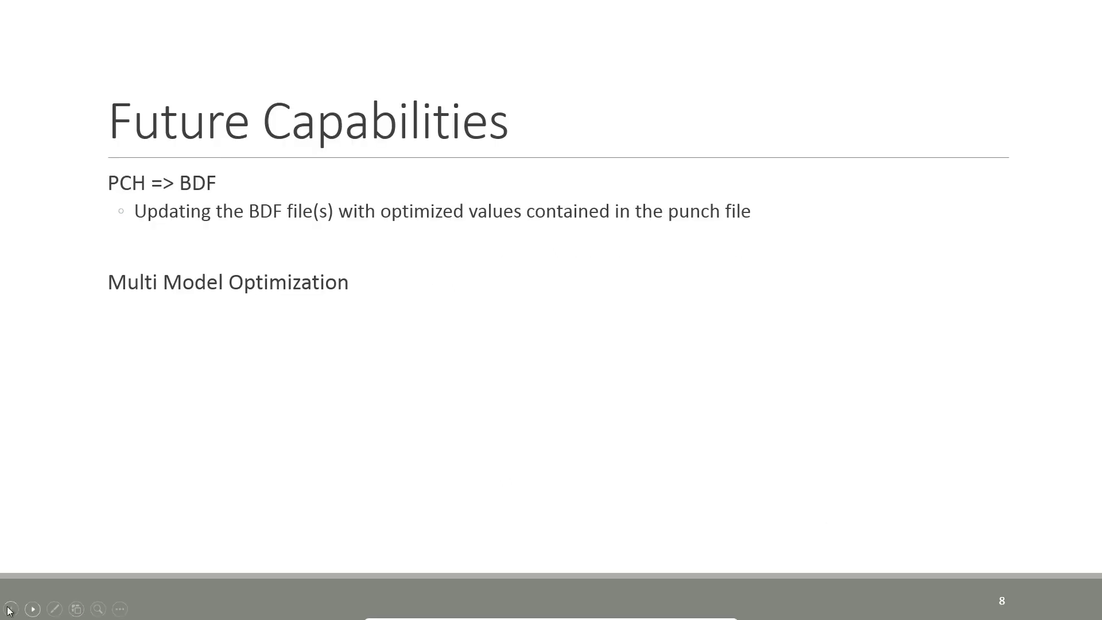
pyautogui.click(54, 609)
pyautogui.click(105, 498)
pyautogui.press('Escape')
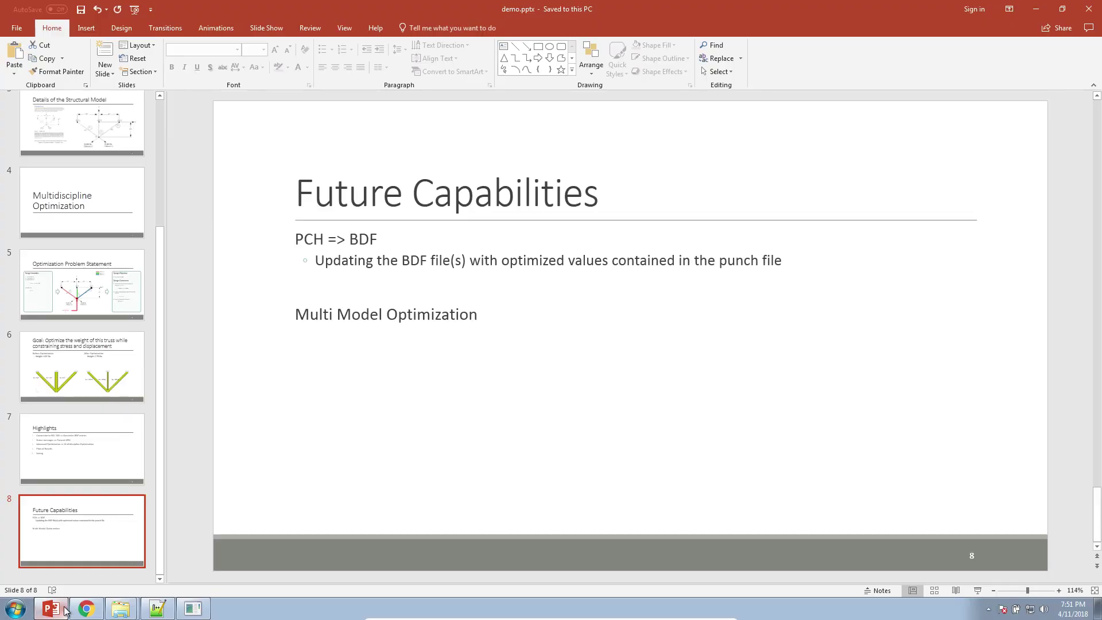
# Step: Show the desktop and open model.pch from the nastran_working_directory folder in Downloads
pyautogui.click(86, 608)
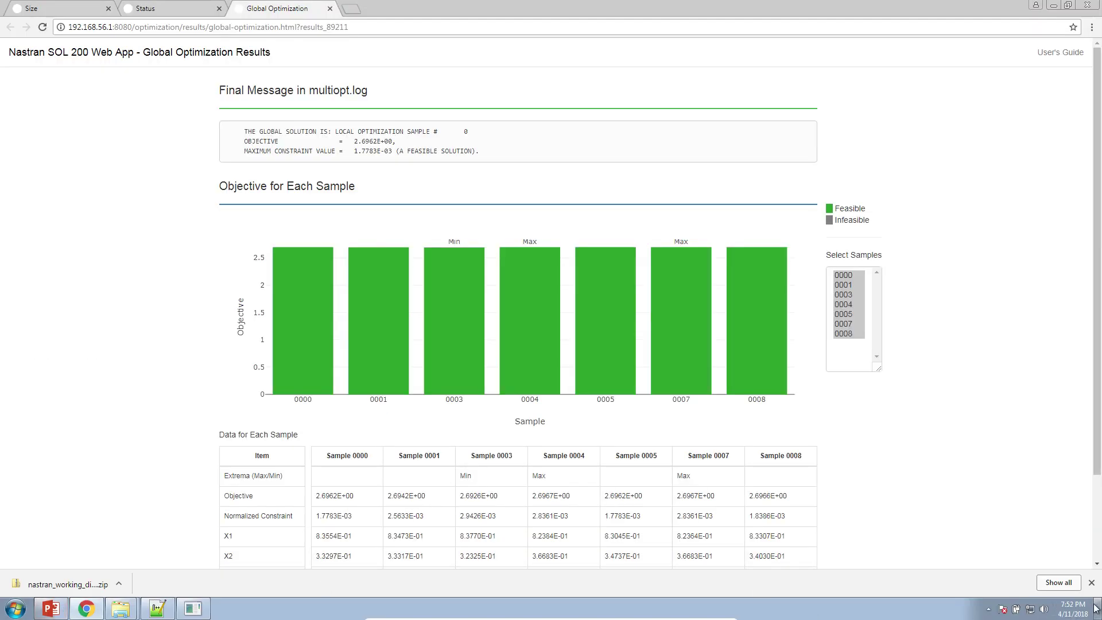
pyautogui.click(86, 608)
pyautogui.moveTo(112, 607)
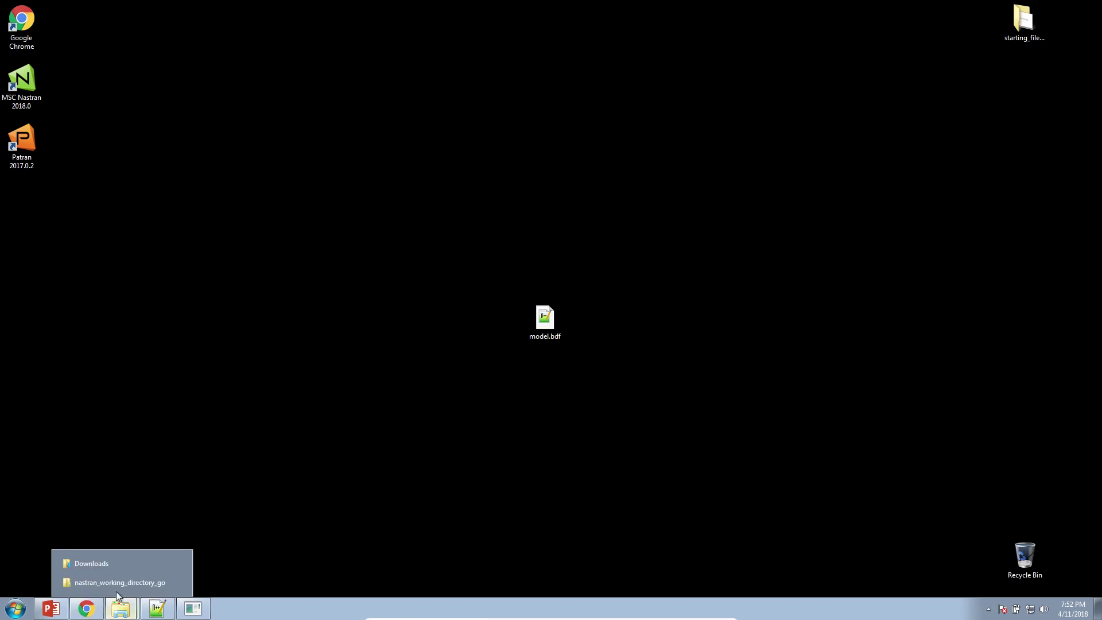
pyautogui.click(116, 583)
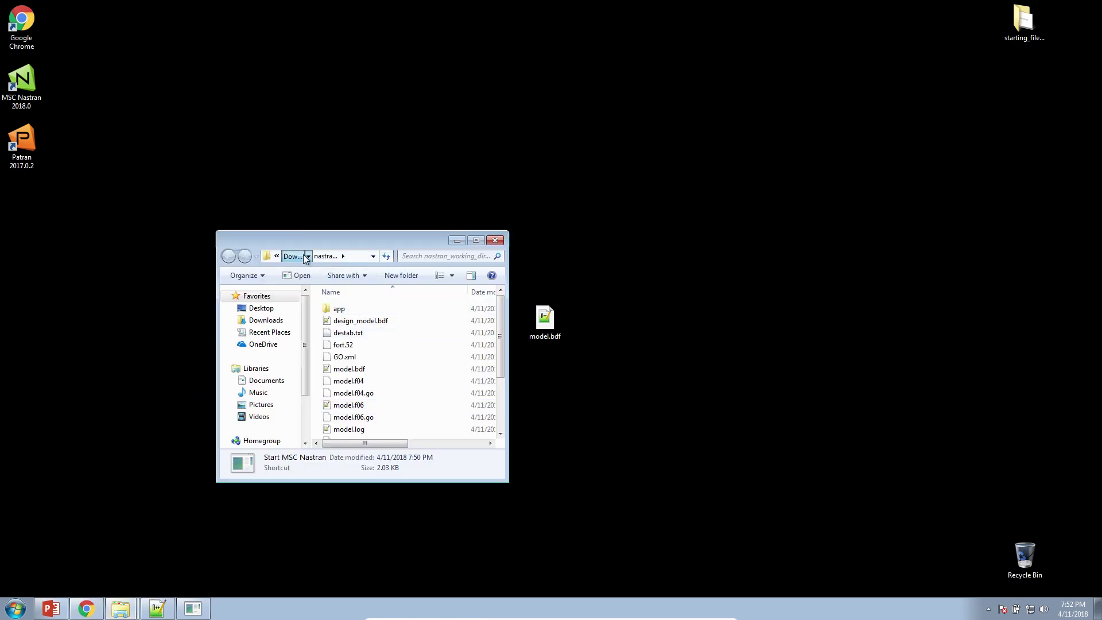
pyautogui.click(298, 256)
pyautogui.doubleClick(379, 308)
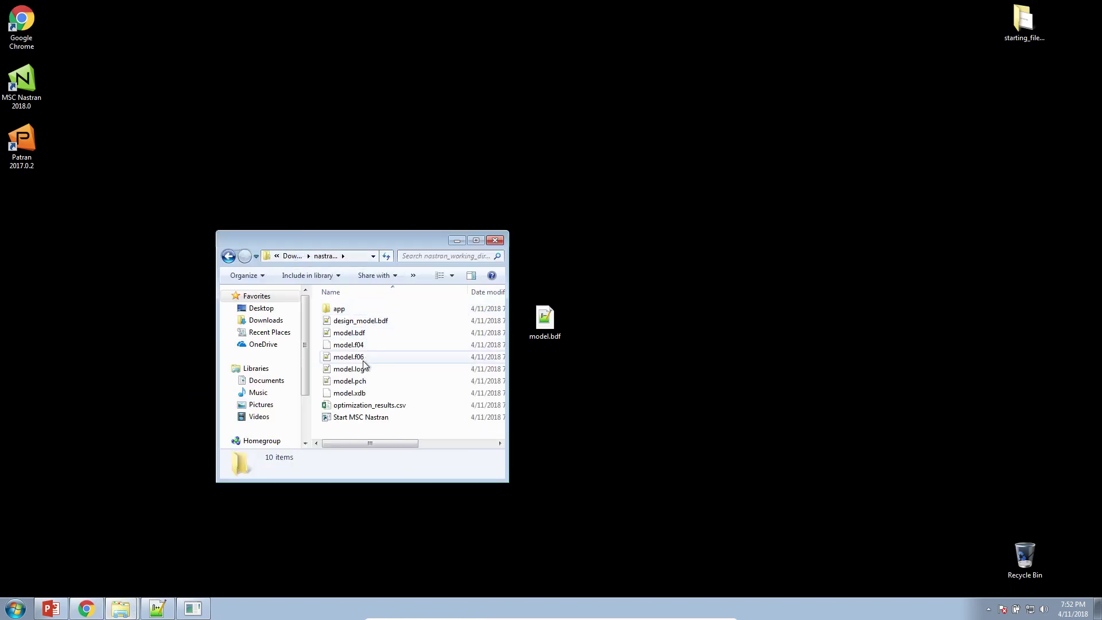
pyautogui.doubleClick(364, 383)
# Step: Copy the three updated PROD entries 11, 12 and 13 from model.pch
pyautogui.moveTo(260, 241); pyautogui.dragTo(49, 178)
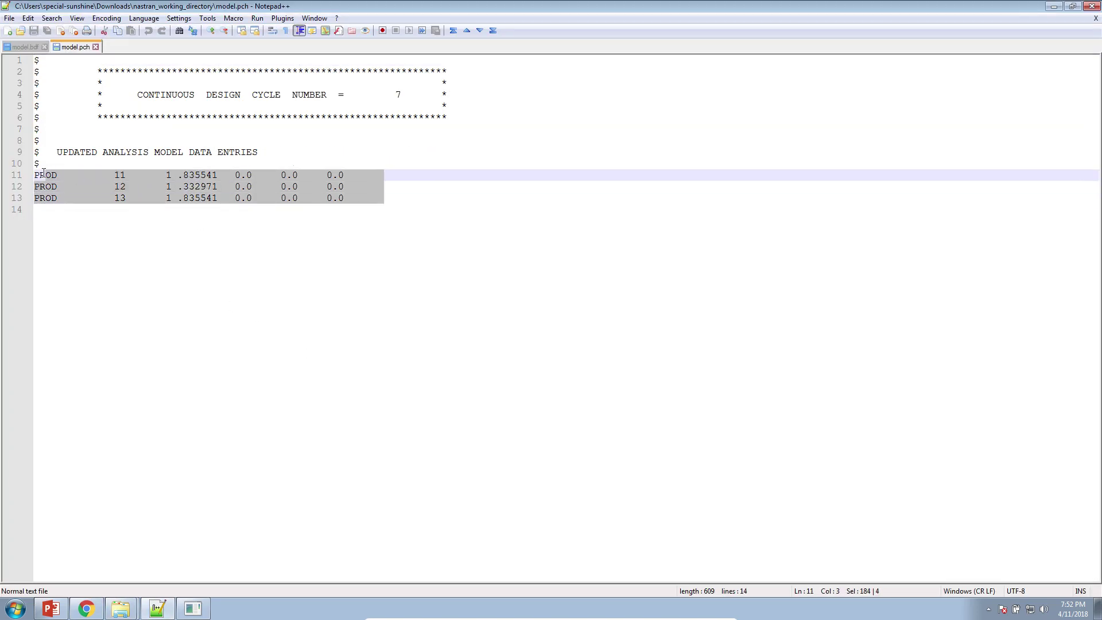
pyautogui.rightClick(63, 197)
pyautogui.click(86, 214)
# Step: Open model.bdf from the desktop and replace its PROD entries 11 to 13 under PROPERTY DATA with the copied entries
pyautogui.click(1053, 5)
pyautogui.doubleClick(559, 337)
pyautogui.scroll(-20, 370, 348)
pyautogui.moveTo(220, 470); pyautogui.dragTo(53, 454)
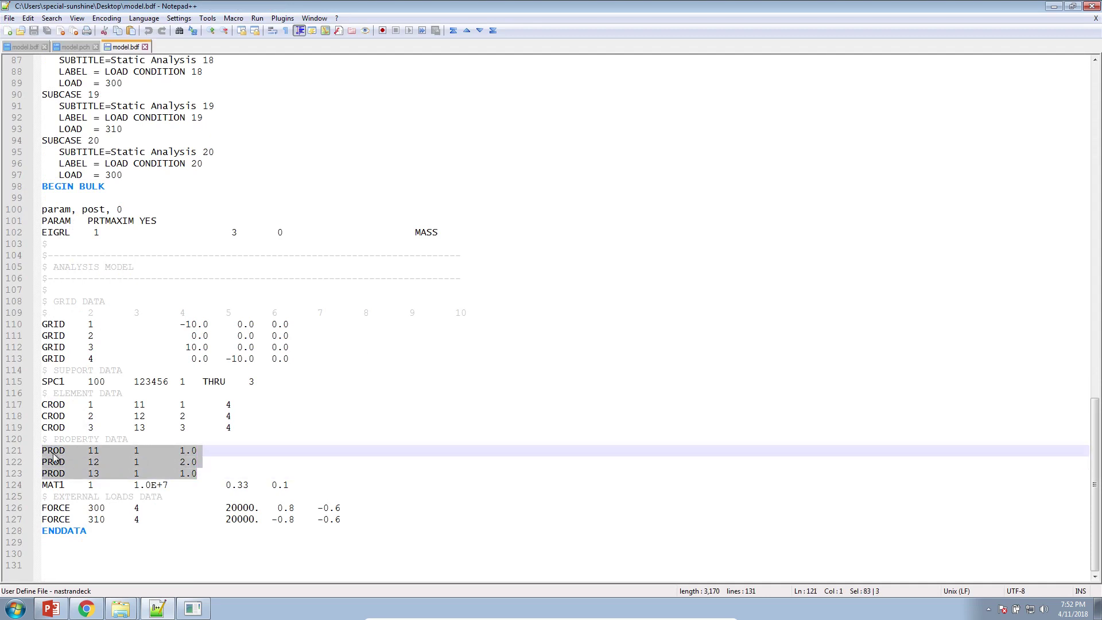
pyautogui.rightClick(52, 456)
pyautogui.click(119, 241)
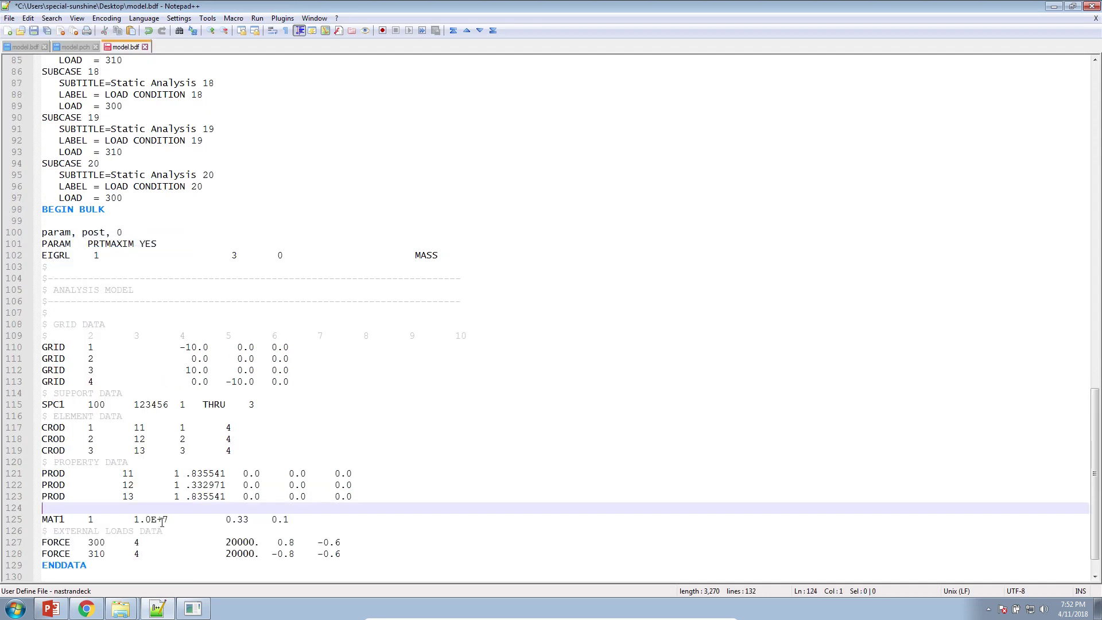
# Step: Switch back to PowerPoint and restart the slide show from the Future Capabilities slide with the laser pointer enabled
pyautogui.click(50, 608)
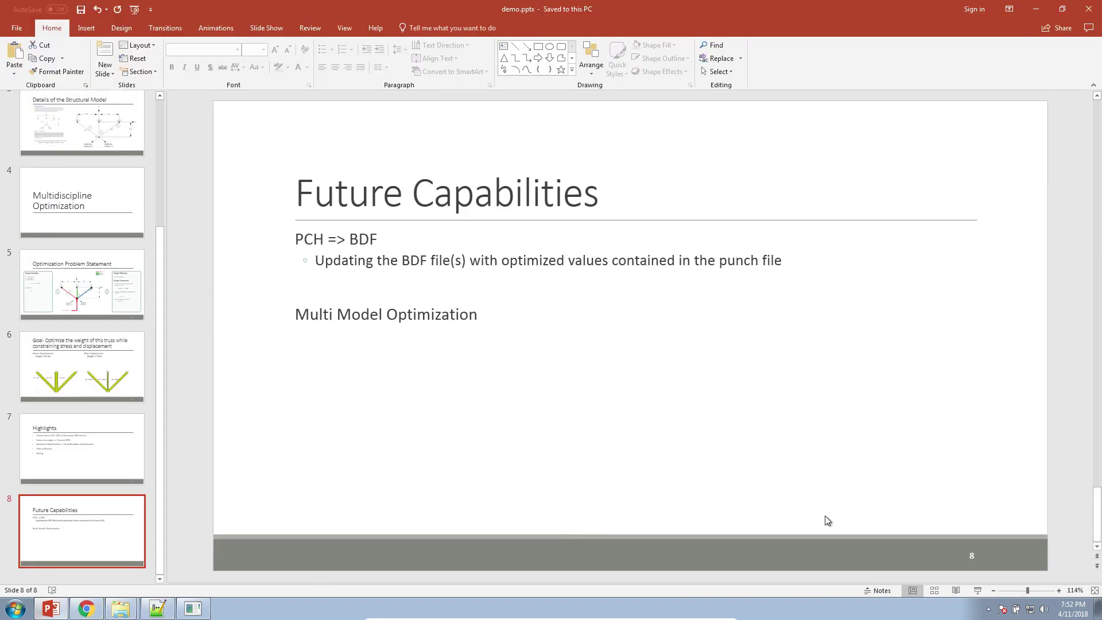
pyautogui.click(977, 590)
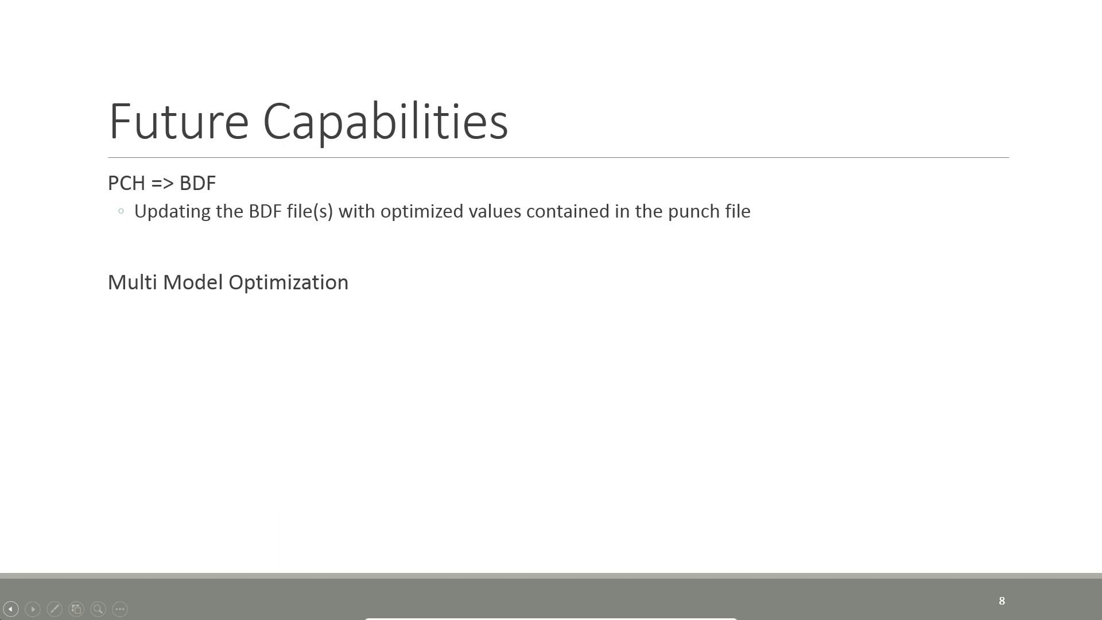
pyautogui.click(54, 608)
pyautogui.click(72, 503)
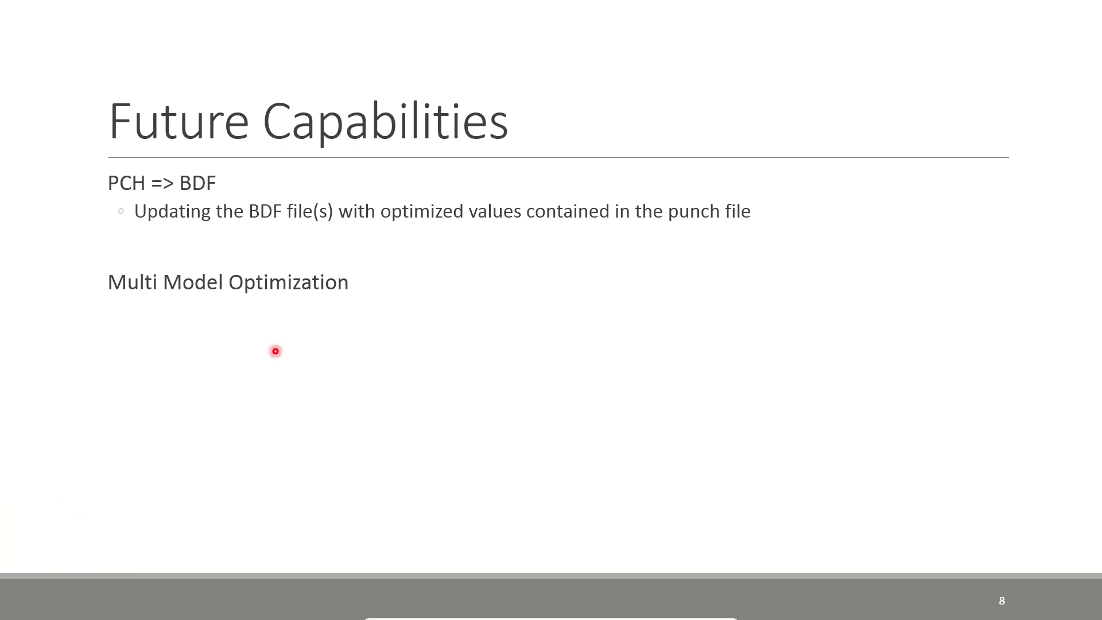